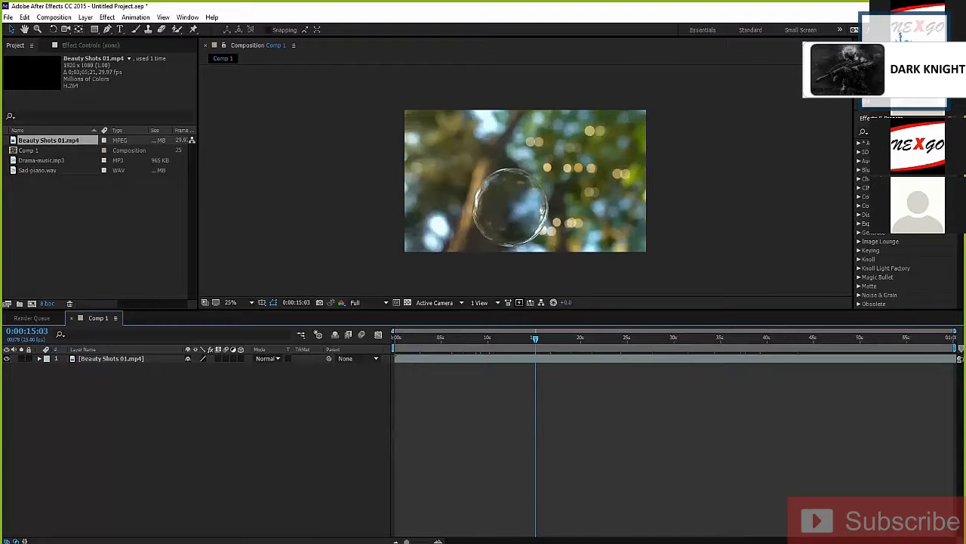
pyautogui.rightClick(72, 216)
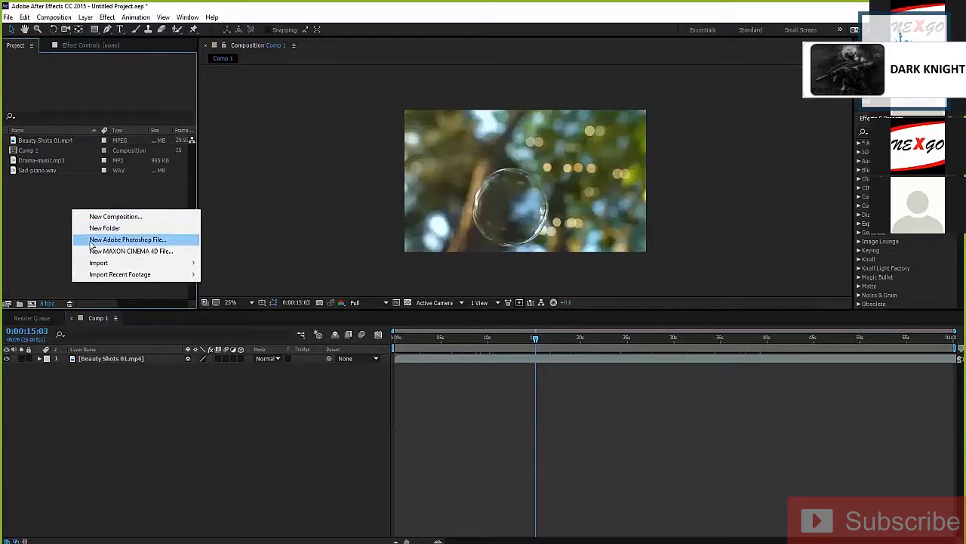
pyautogui.click(58, 229)
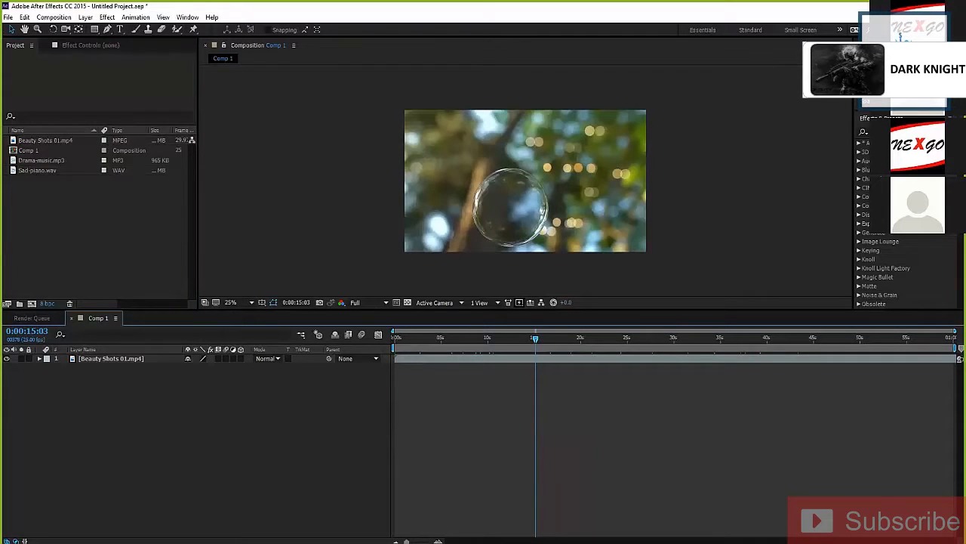
pyautogui.rightClick(252, 428)
pyautogui.moveTo(302, 434)
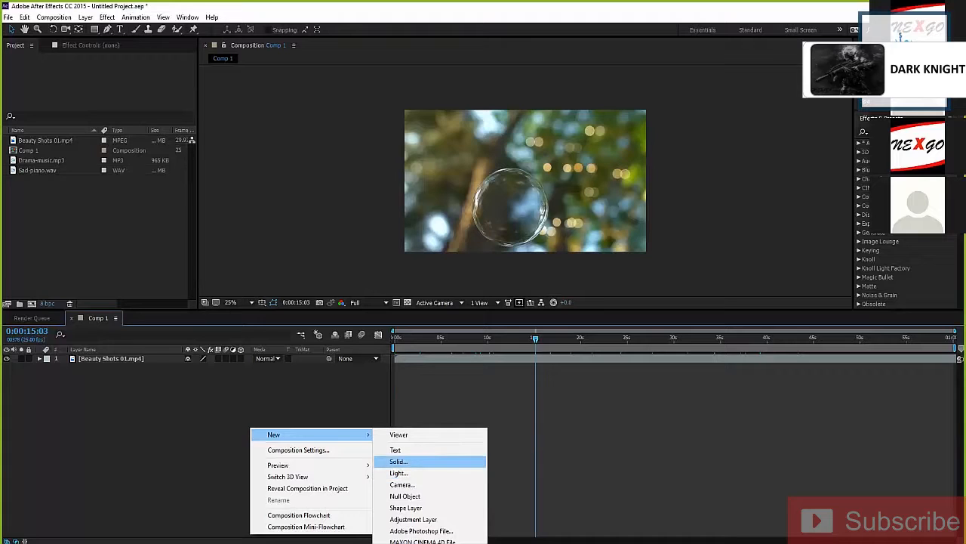
pyautogui.rightClick(177, 391)
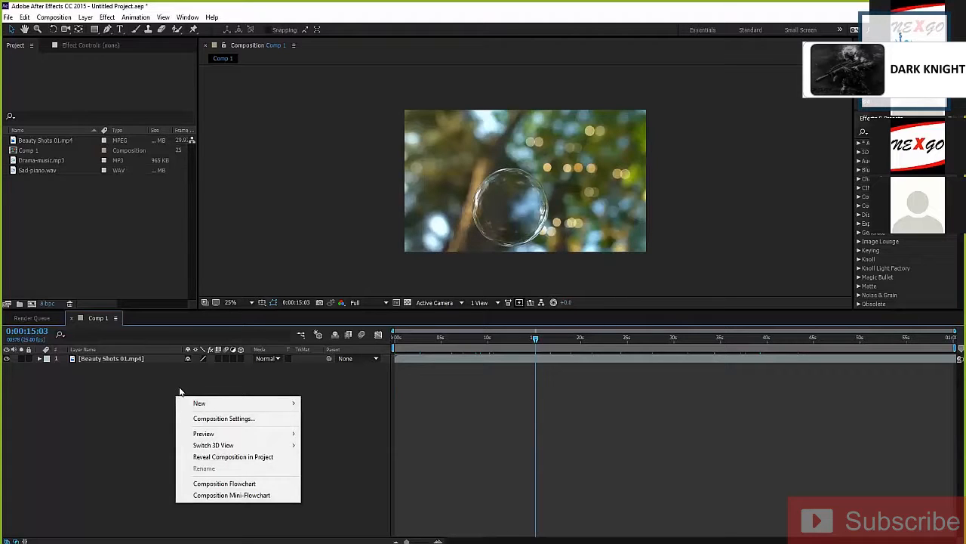
pyautogui.moveTo(196, 400)
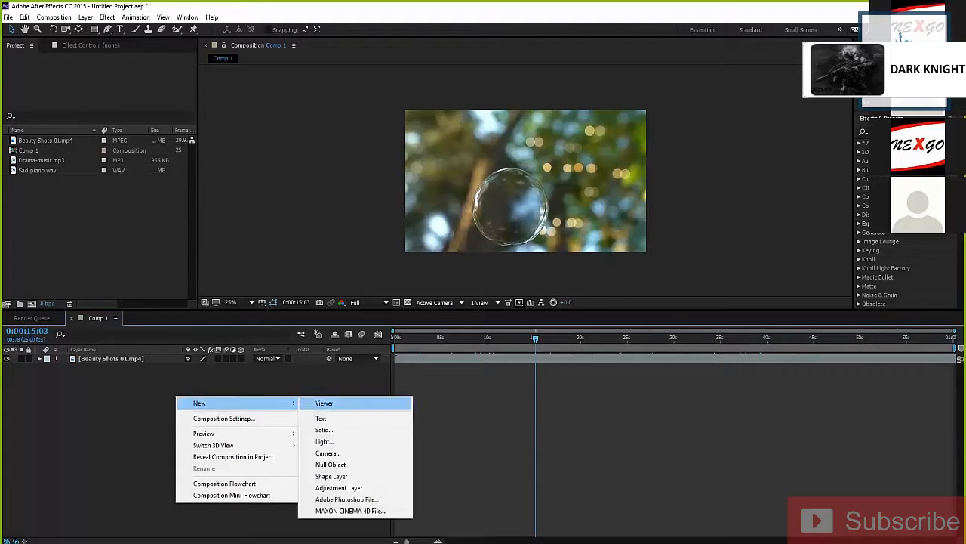
pyautogui.click(45, 219)
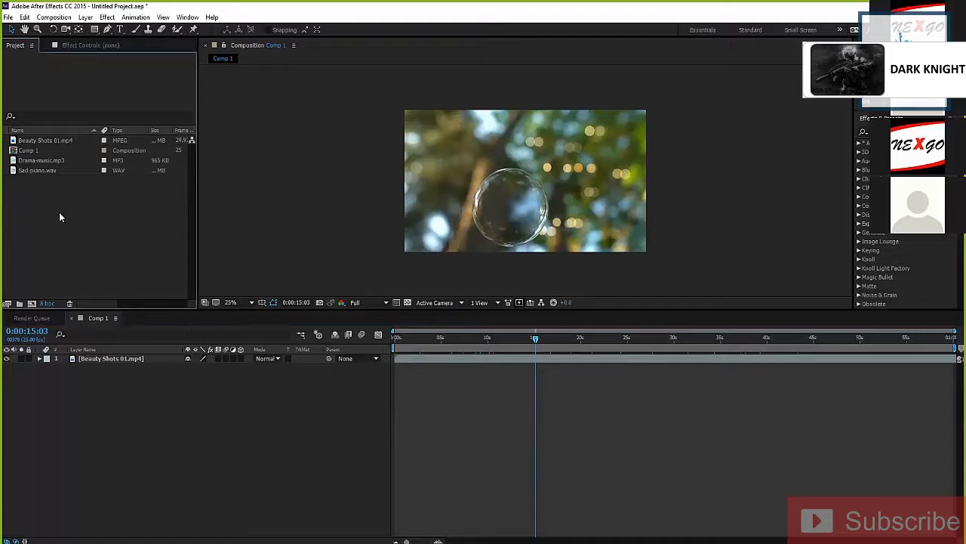
pyautogui.rightClick(72, 204)
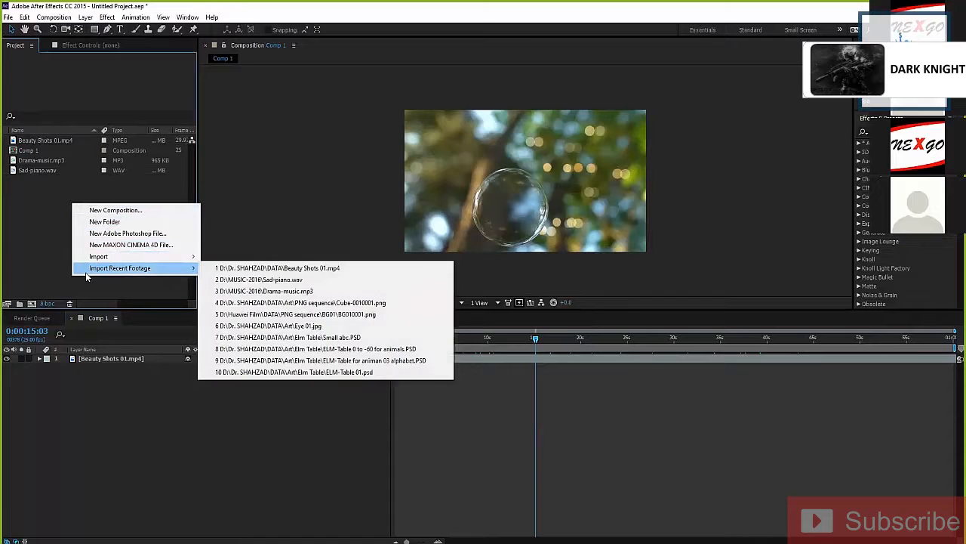
pyautogui.click(22, 233)
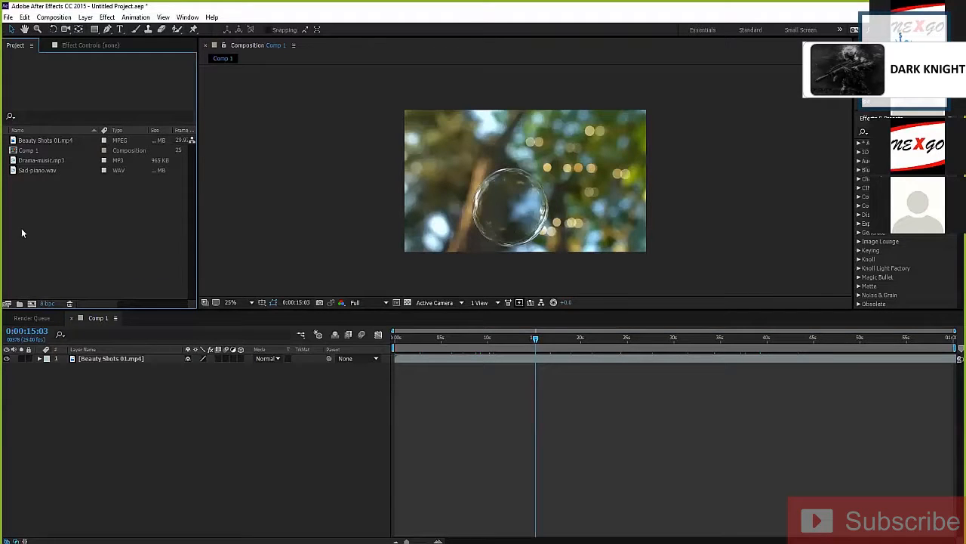
pyautogui.doubleClick(79, 263)
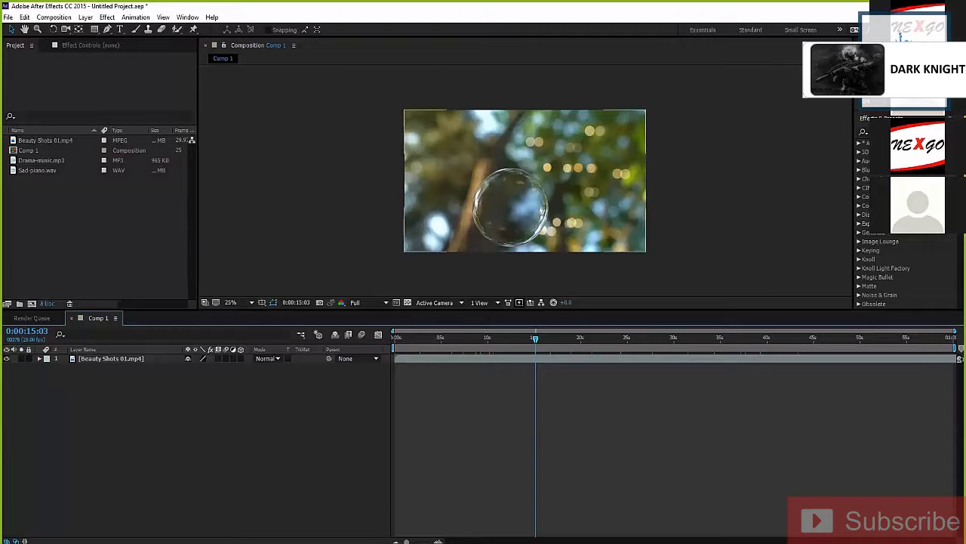
# Move the playhead to 0:00:11:06 and open a second viewer for Comp 1
pyautogui.moveTo(509, 337); pyautogui.dragTo(500, 337)
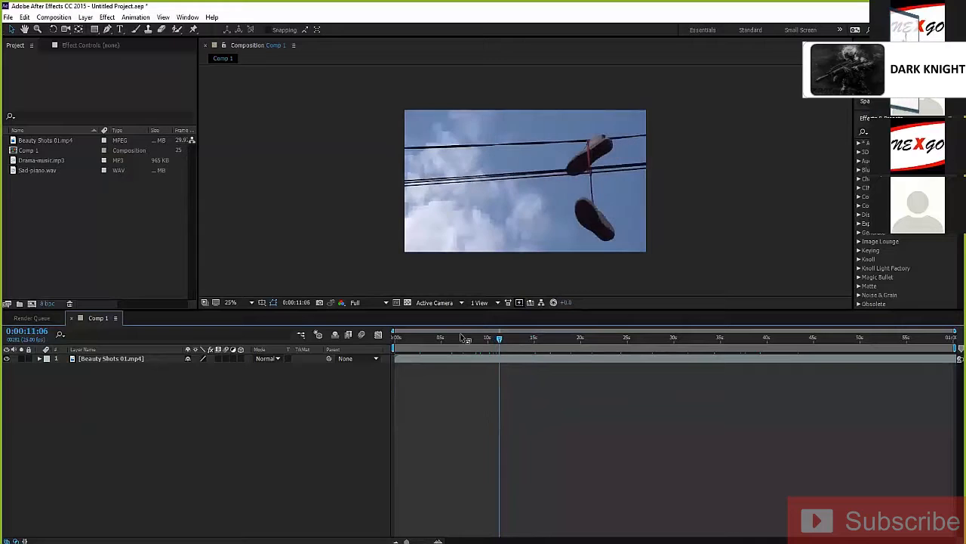
pyautogui.rightClick(175, 391)
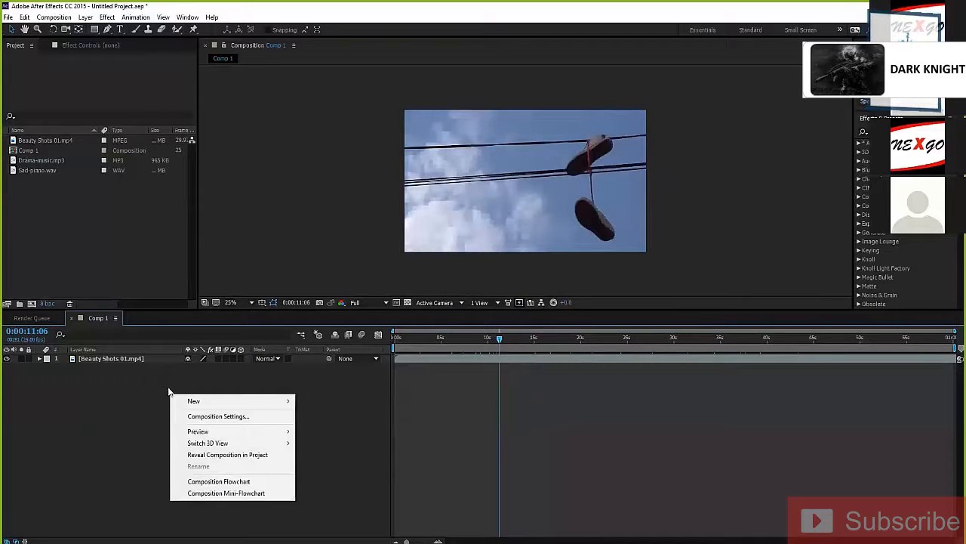
pyautogui.moveTo(219, 393)
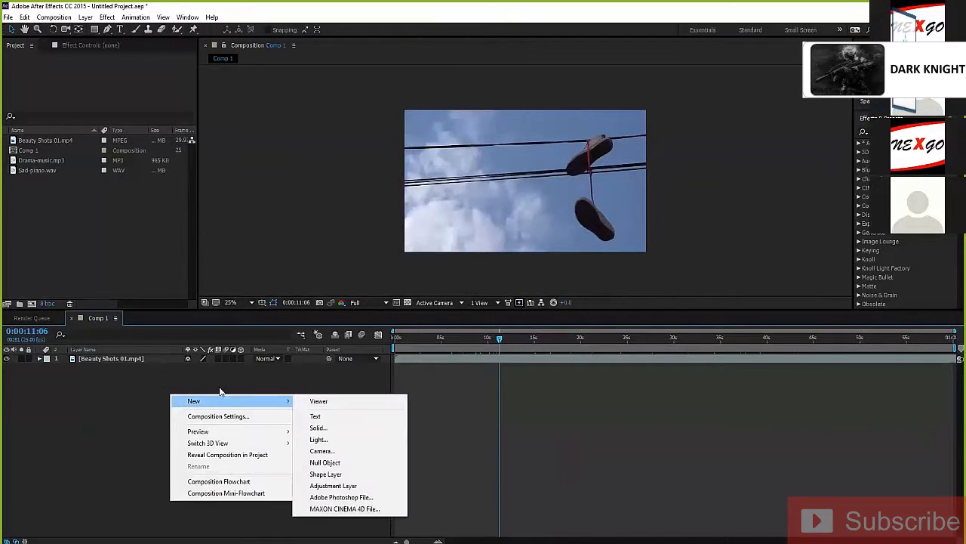
pyautogui.click(379, 393)
pyautogui.click(215, 51)
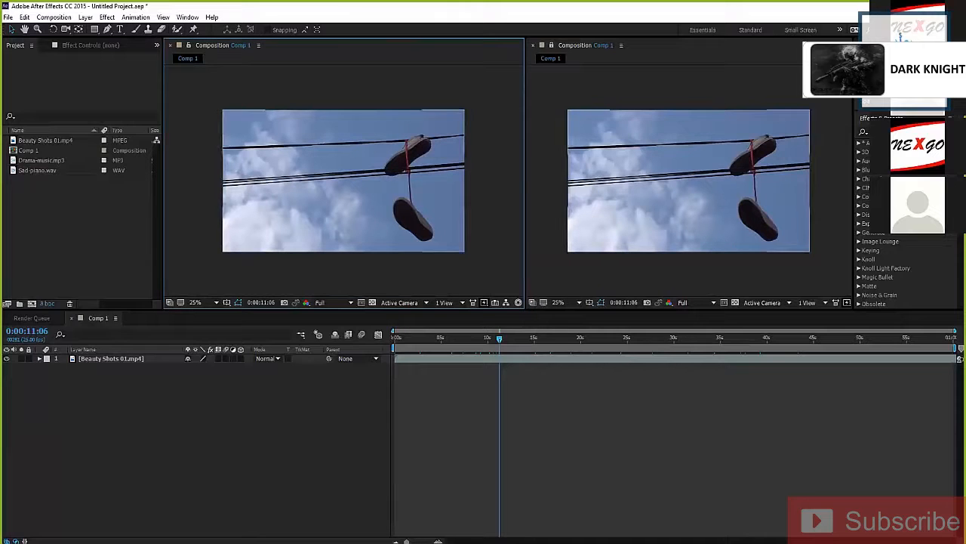
# Move the playhead to 0:00:24:03, close the second Comp 1 viewer and deselect the footage layer
pyautogui.moveTo(416, 339); pyautogui.dragTo(619, 339)
pyautogui.click(549, 358)
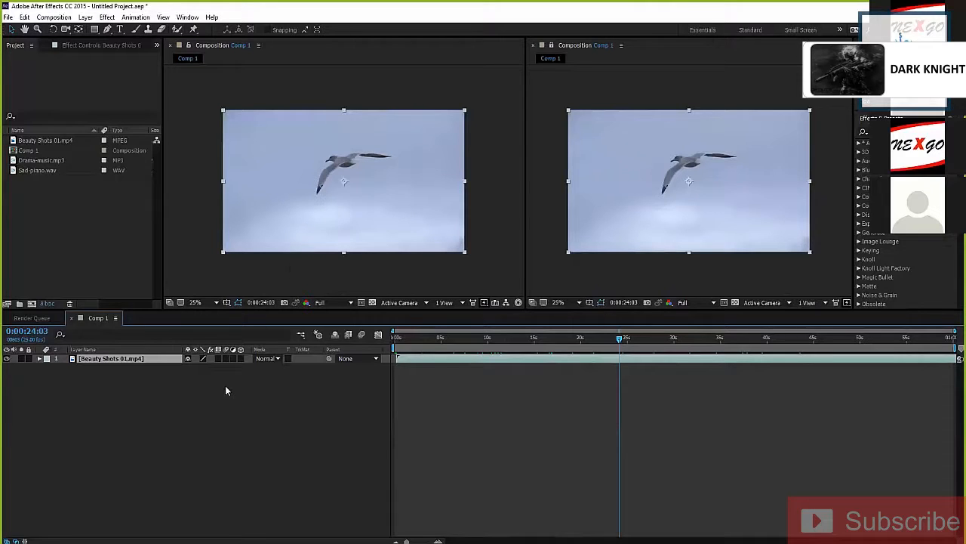
pyautogui.click(533, 45)
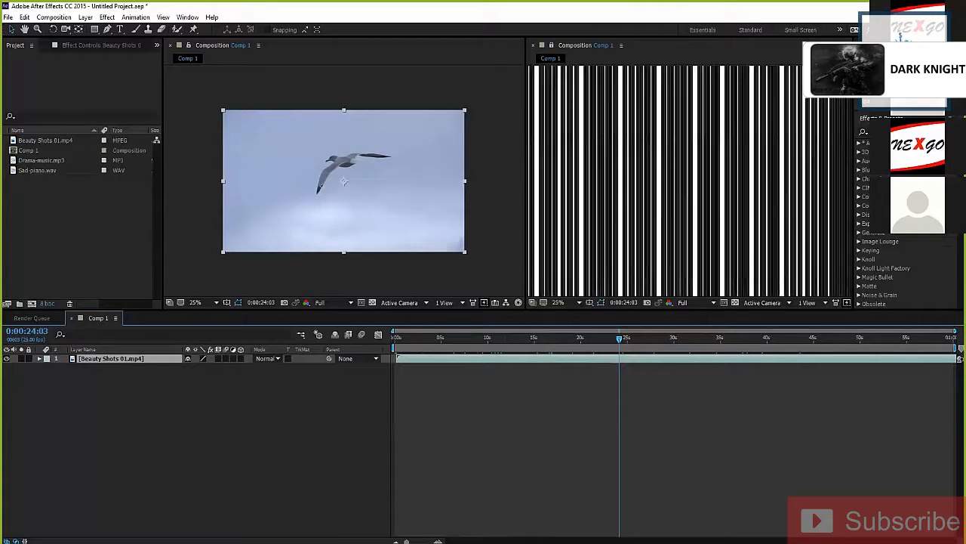
pyautogui.click(219, 391)
pyautogui.rightClick(180, 391)
pyautogui.moveTo(203, 397)
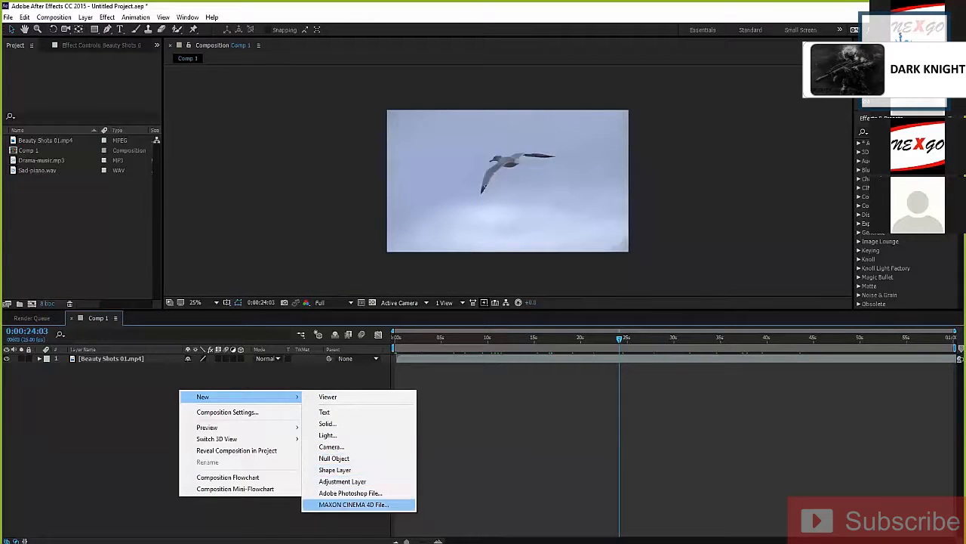
pyautogui.click(325, 411)
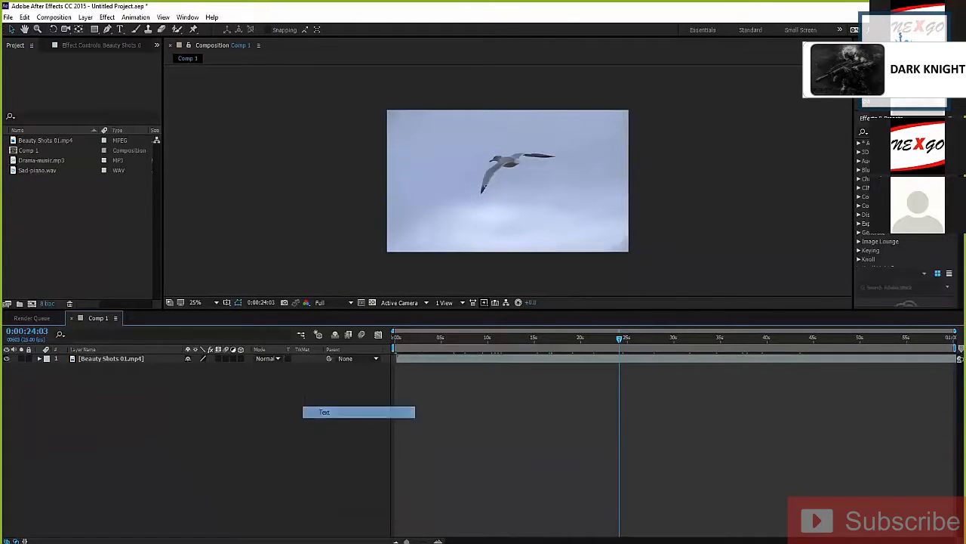
pyautogui.click(417, 344)
pyautogui.click(92, 384)
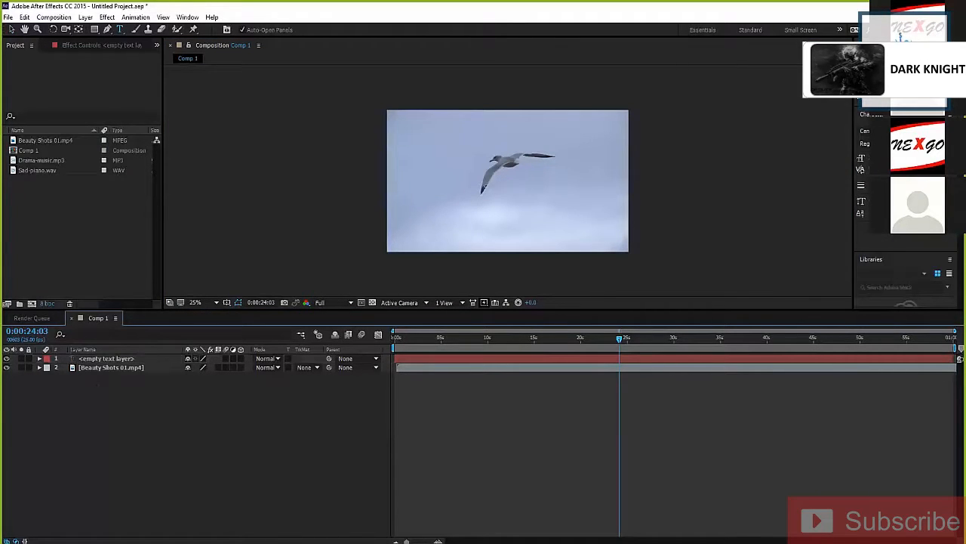
pyautogui.click(445, 359)
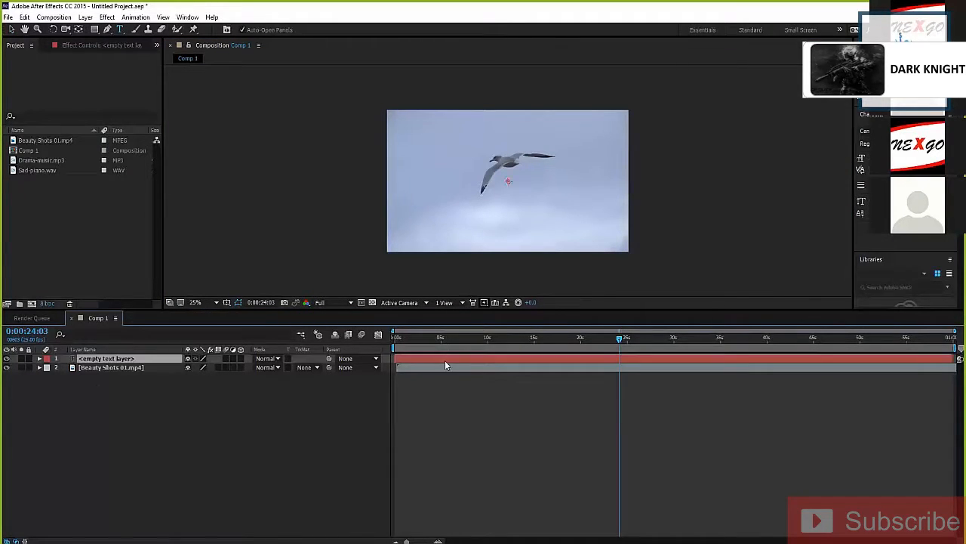
pyautogui.press('Delete')
# Add a new text layer to Comp 1 with the placeholder text "asdasasdasd"
pyautogui.rightClick(155, 406)
pyautogui.moveTo(178, 412)
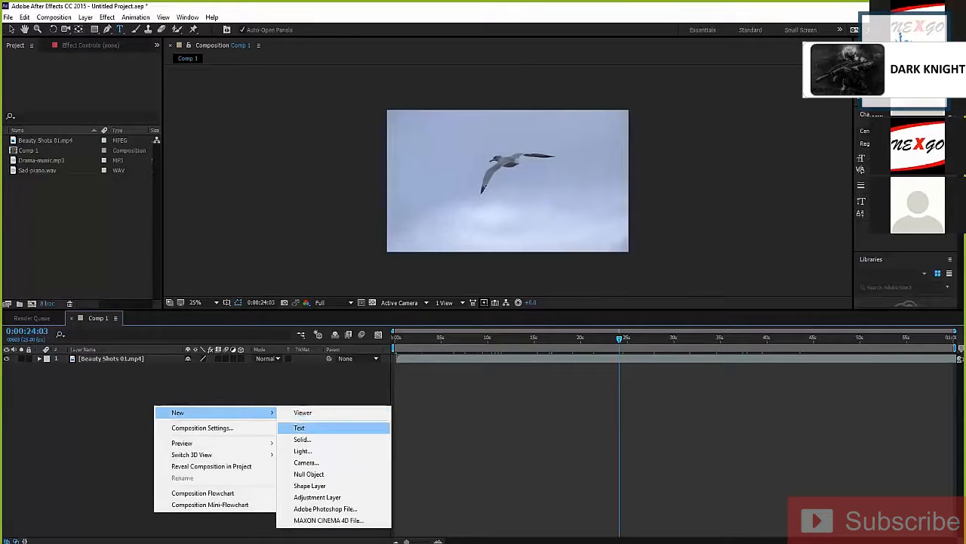
pyautogui.click(317, 425)
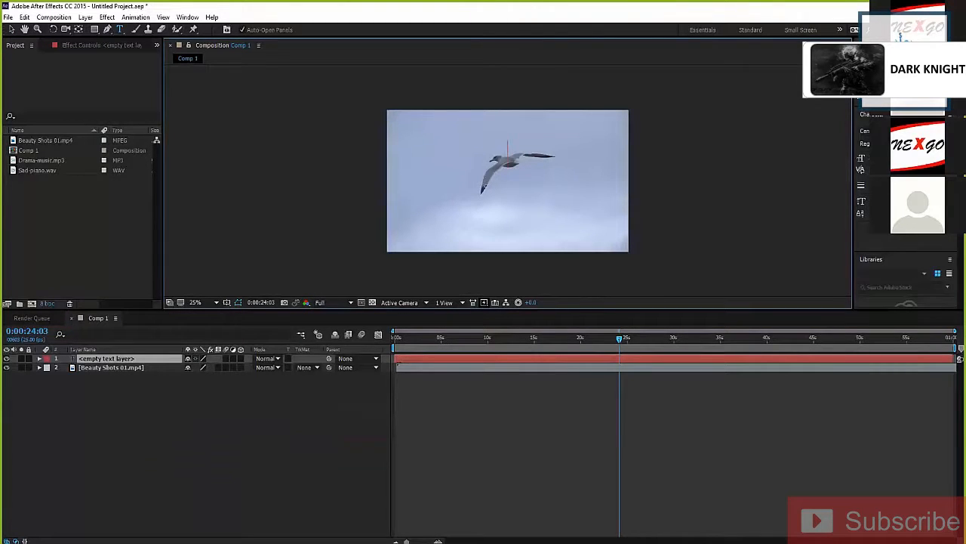
pyautogui.write('asdasasdasd')
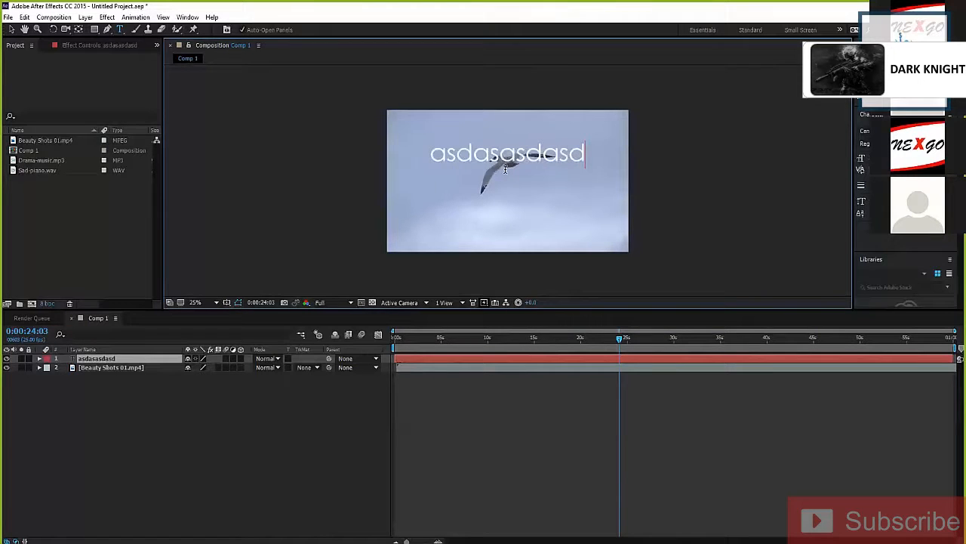
# Replace the entire placeholder text with "Learning" and switch back to the Selection tool
pyautogui.hotkey('shift', 'Left')
pyautogui.hotkey('shift', 'Left')
pyautogui.hotkey('shift', 'Left')
pyautogui.hotkey('shift', 'Left')
pyautogui.hotkey('shift', 'Left')
pyautogui.hotkey('shift', 'Left')
pyautogui.hotkey('shift', 'Left')
pyautogui.hotkey('shift', 'Left')
pyautogui.hotkey('shift', 'Left')
pyautogui.hotkey('shift', 'Left')
pyautogui.hotkey('shift', 'Left')
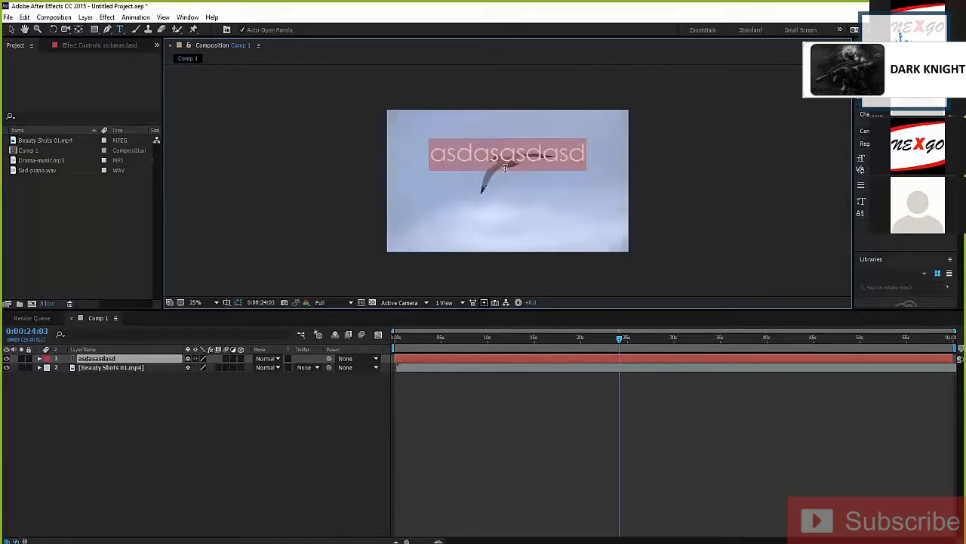
pyautogui.press('BackSpace')
pyautogui.write('Le')
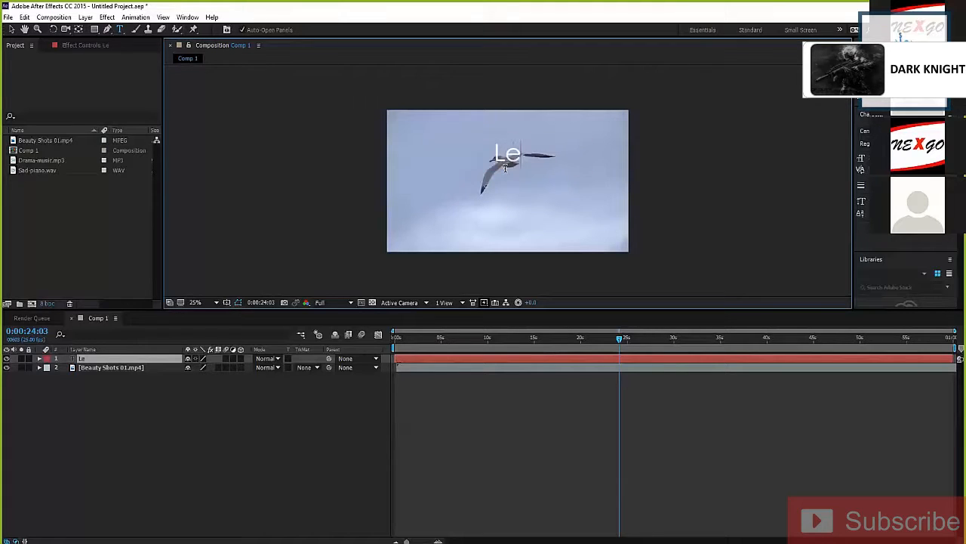
pyautogui.write('arning')
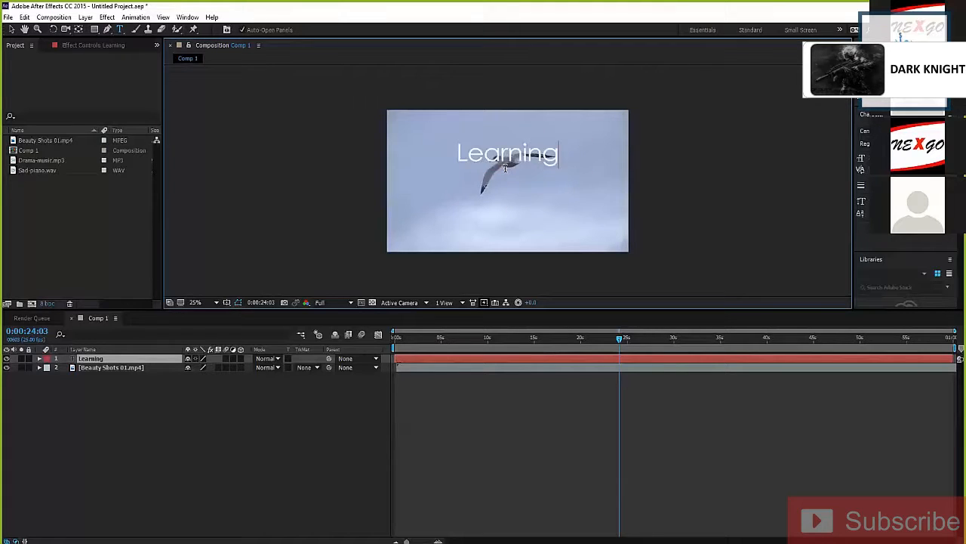
pyautogui.click(12, 30)
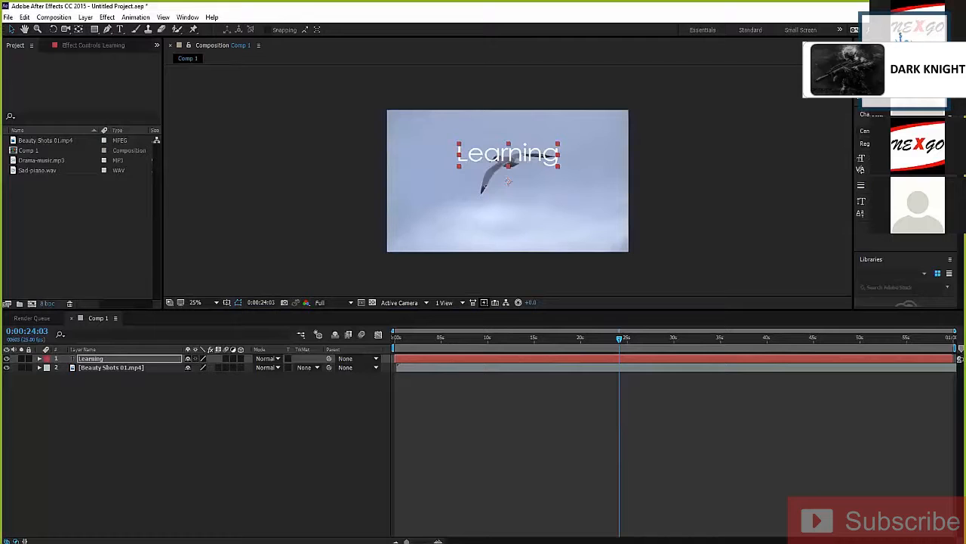
# Switch to the Text workspace
pyautogui.scroll(5, 906, 197)
pyautogui.scroll(-5, 906, 196)
pyautogui.scroll(3, 906, 196)
pyautogui.scroll(-3, 906, 196)
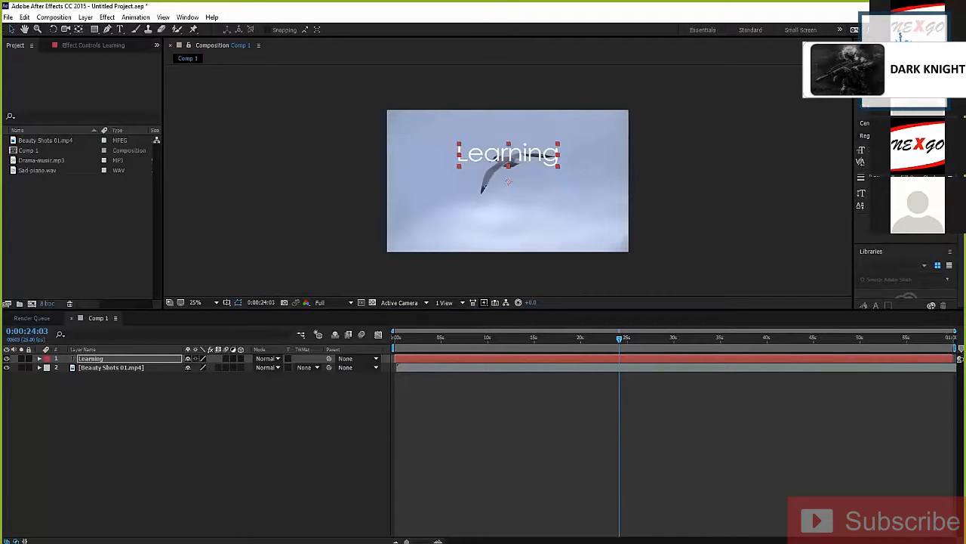
pyautogui.click(839, 30)
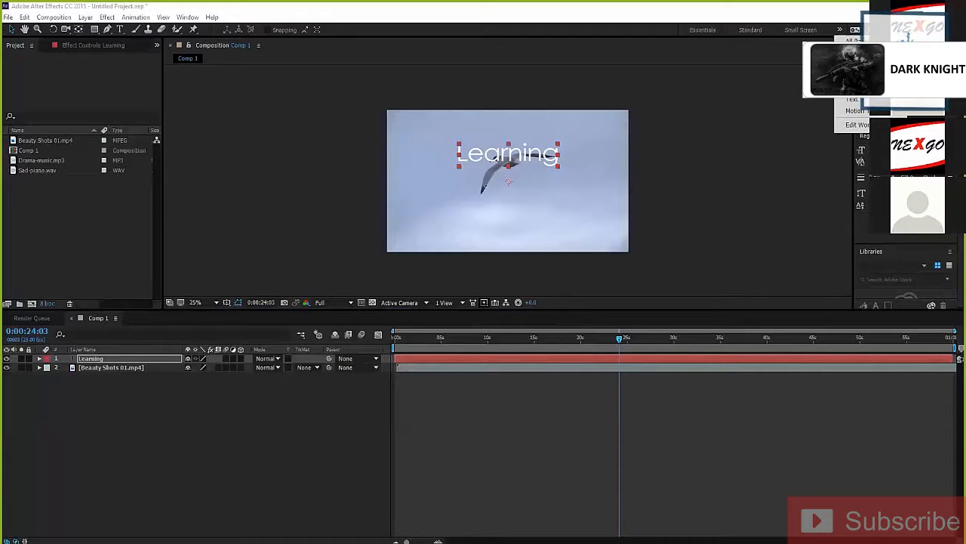
pyautogui.click(853, 100)
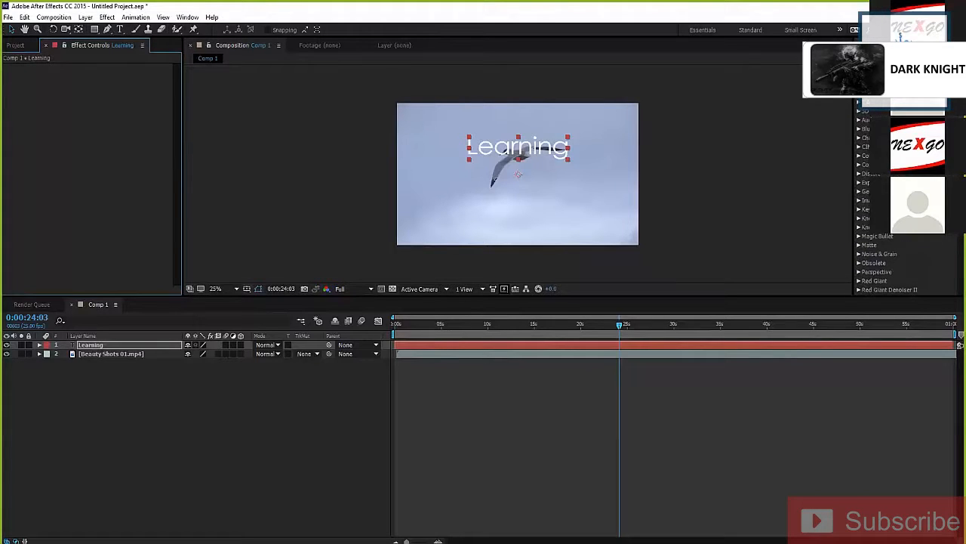
# Move the Learning text straight down below the bird and set its fill colour to red C72E2E
pyautogui.moveTo(501, 160); pyautogui.dragTo(503, 225)
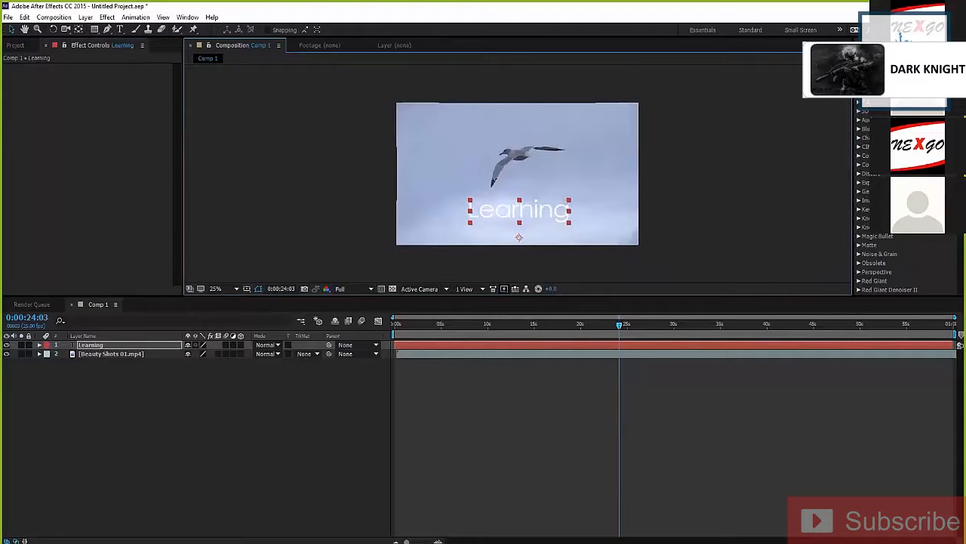
pyautogui.scroll(-4, 899, 257)
pyautogui.scroll(-5, 898, 257)
pyautogui.click(933, 115)
pyautogui.moveTo(825, 157); pyautogui.dragTo(812, 144)
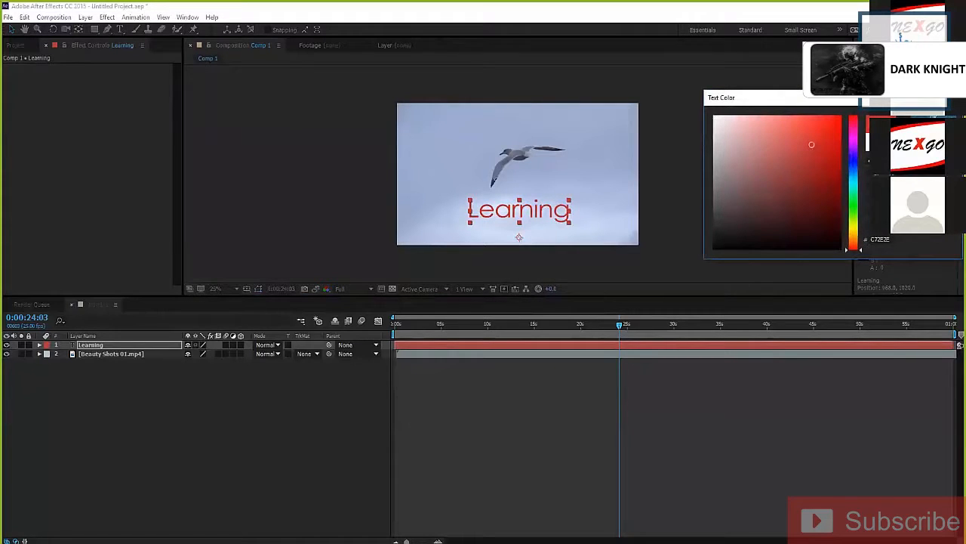
pyautogui.click(934, 120)
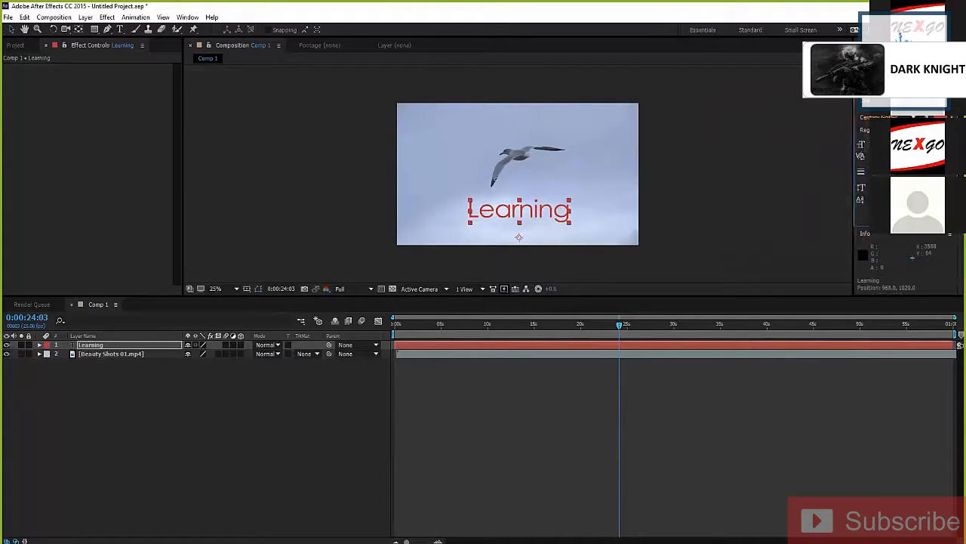
# Add a stroke to the Learning text and set the stroke colour to white
pyautogui.click(928, 130)
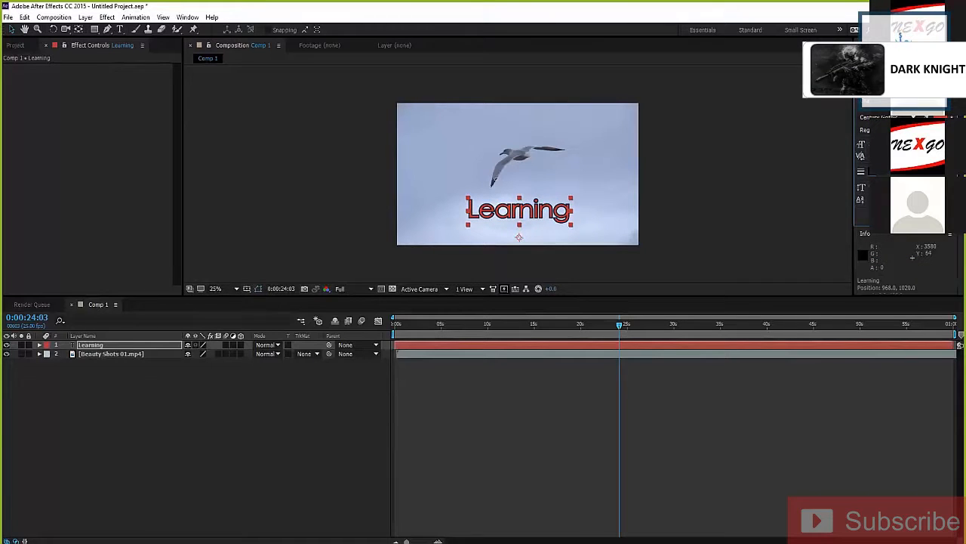
pyautogui.click(943, 126)
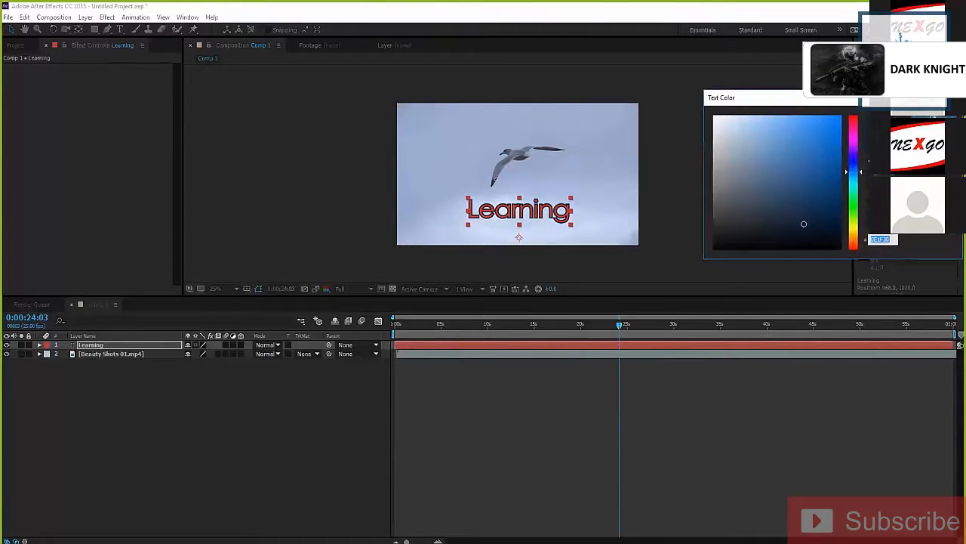
pyautogui.click(715, 116)
pyautogui.click(934, 118)
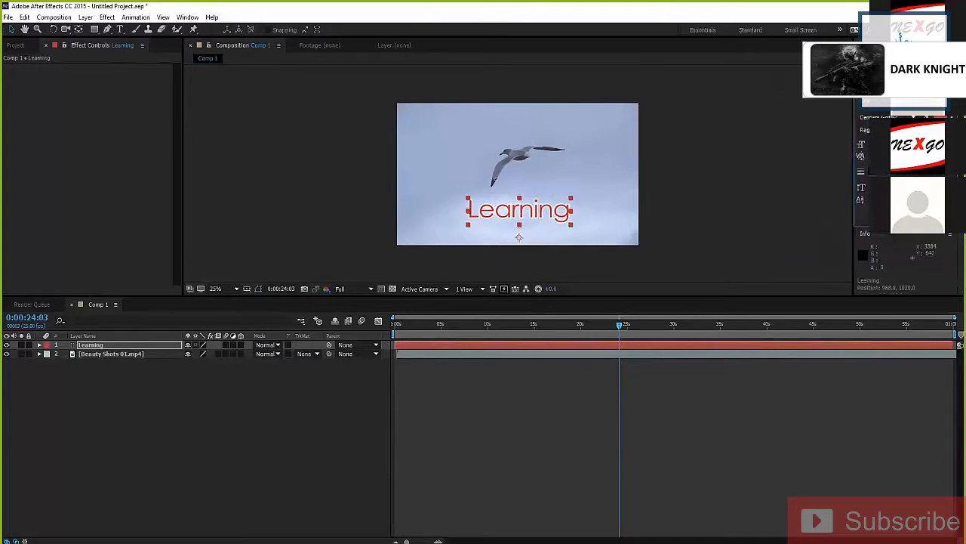
# Set the stroke colour of the Learning text to a light yellow
pyautogui.click(943, 126)
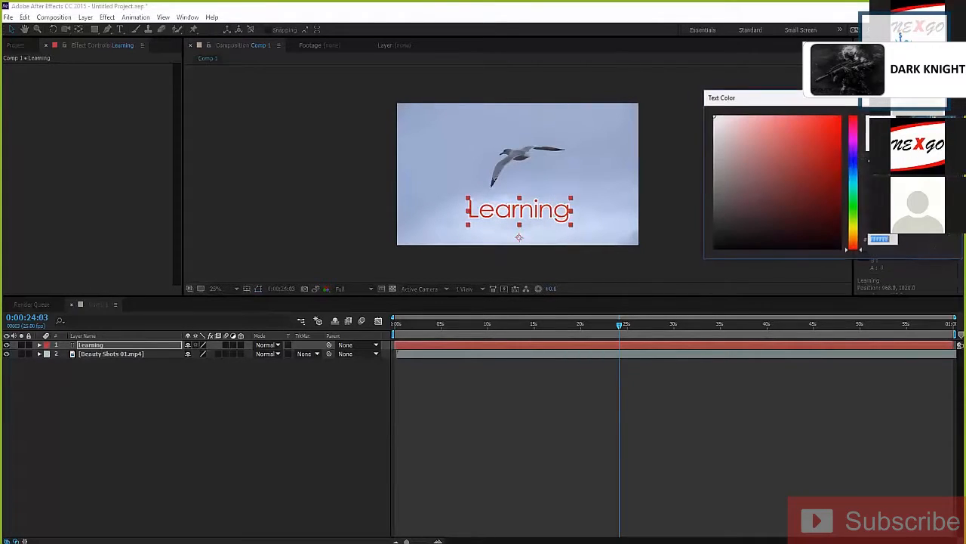
pyautogui.click(853, 228)
pyautogui.moveTo(800, 149)
pyautogui.mouseDown()
pyautogui.moveTo(792, 156)
pyautogui.moveTo(826, 163)
pyautogui.moveTo(811, 117)
pyautogui.moveTo(807, 136)
pyautogui.moveTo(773, 126)
pyautogui.mouseUp()
pyautogui.click(853, 233)
pyautogui.click(934, 120)
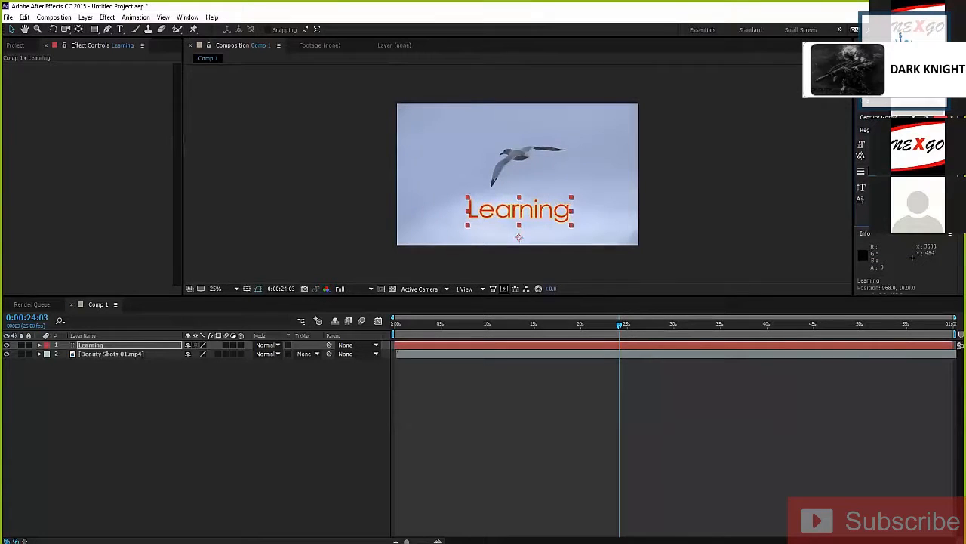
# Replace the entire Learning text with "ALLAH" and finish the text editing
pyautogui.doubleClick(519, 210)
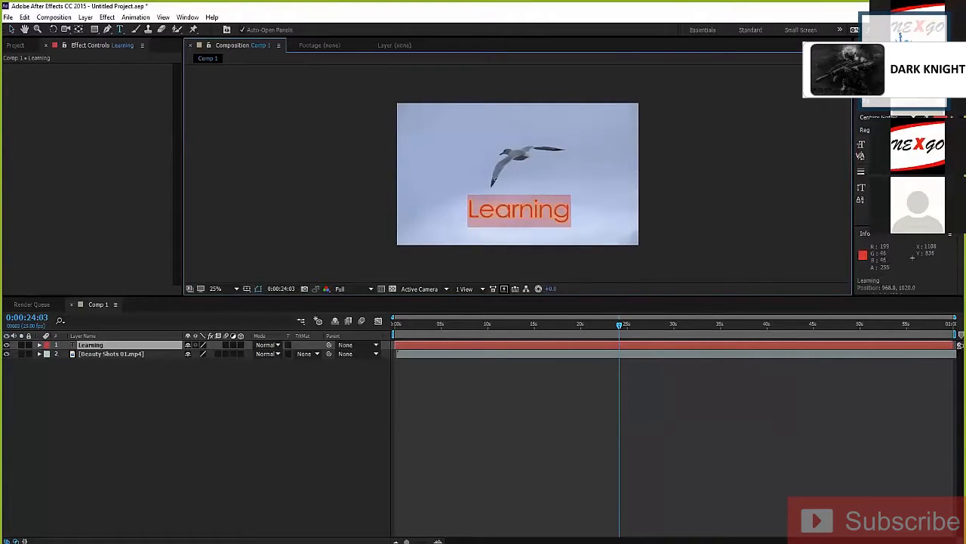
pyautogui.moveTo(573, 209); pyautogui.dragTo(458, 205)
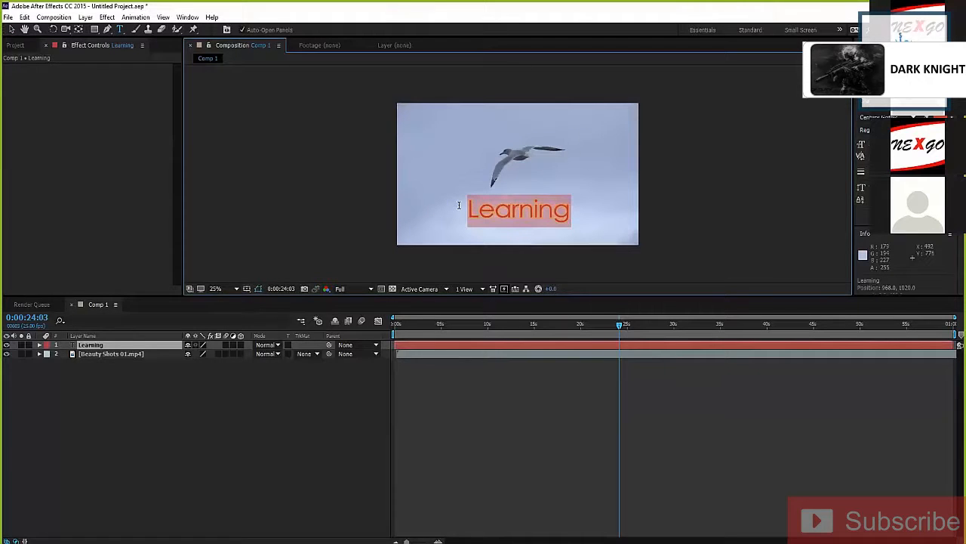
pyautogui.write('A')
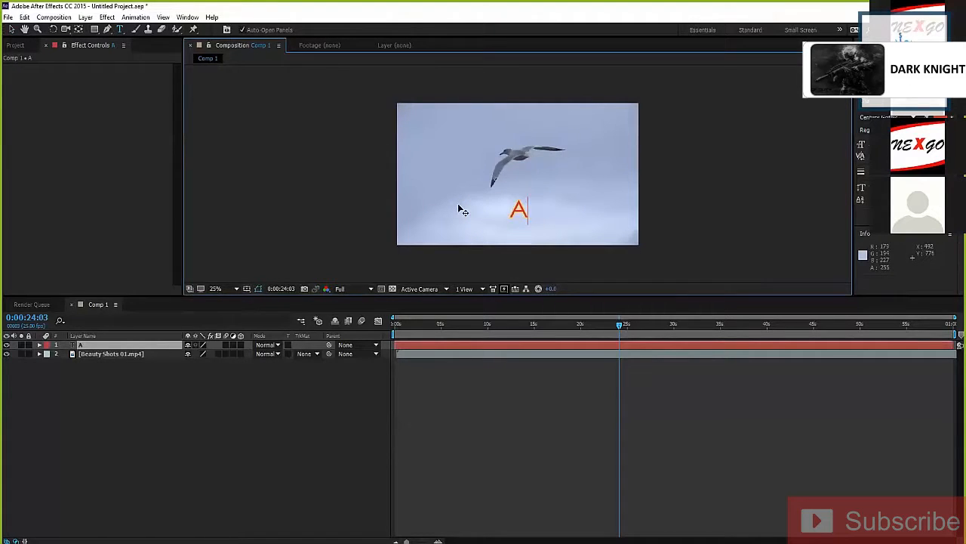
pyautogui.write('LLAH')
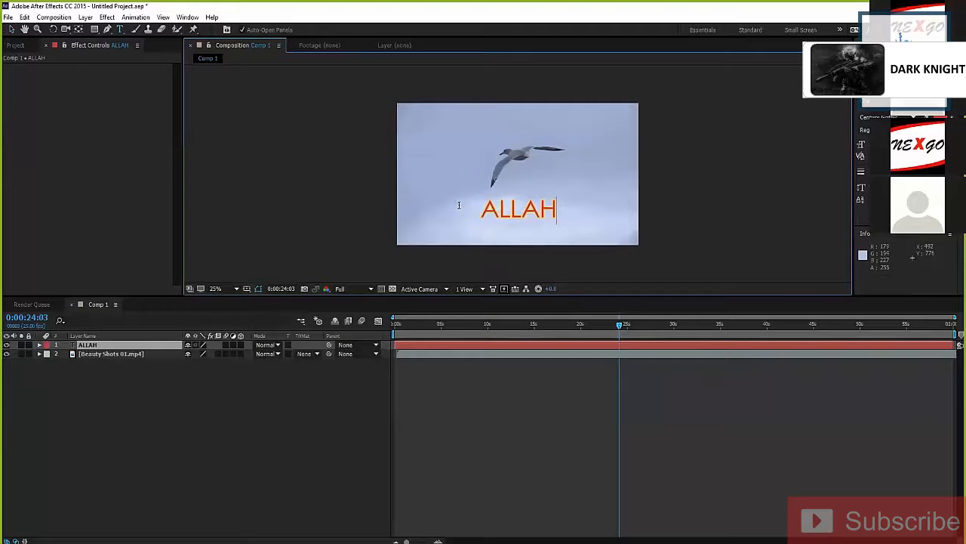
pyautogui.click(325, 401)
# Nudge the ALLAH text so it sits centred below the bird near the lower edge of the frame
pyautogui.moveTo(506, 219); pyautogui.dragTo(503, 221)
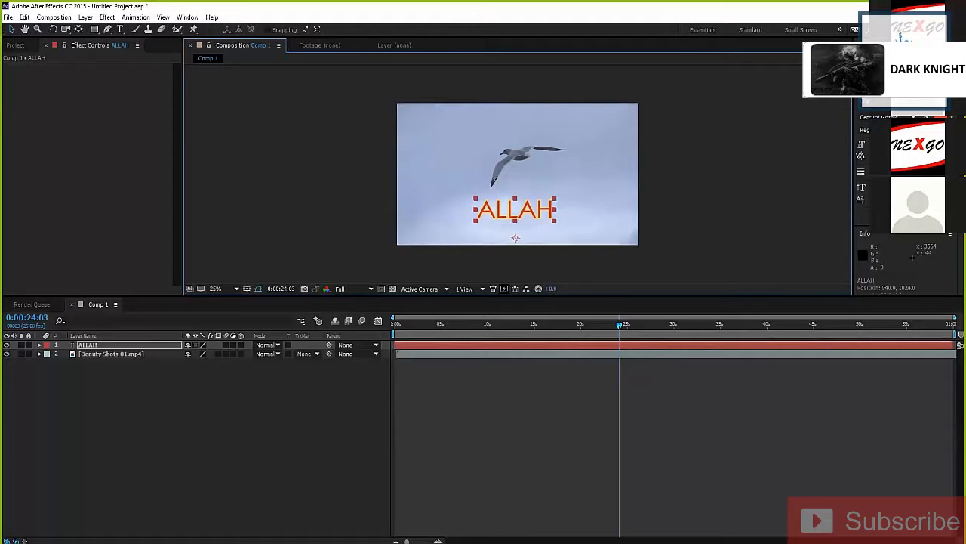
pyautogui.scroll(10, 906, 182)
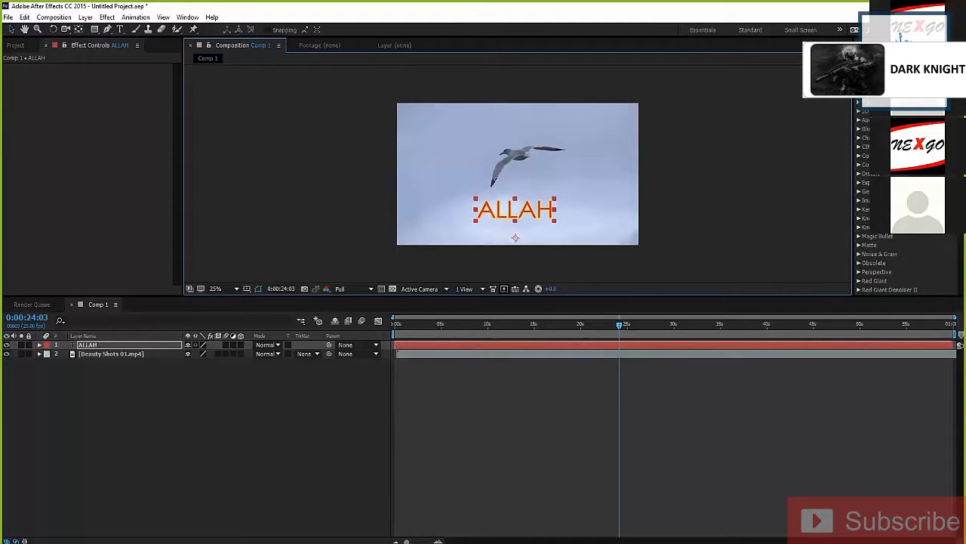
pyautogui.moveTo(515, 210); pyautogui.dragTo(519, 207)
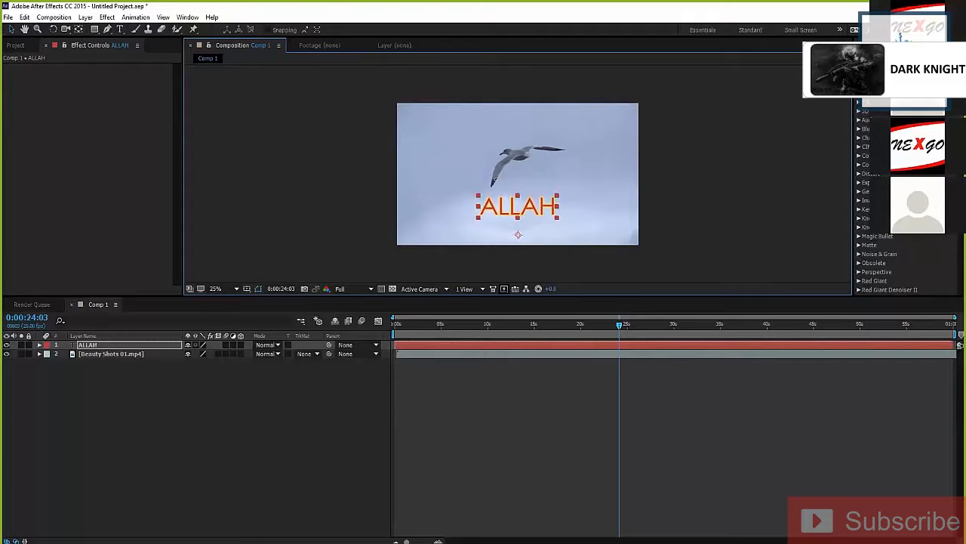
pyautogui.moveTo(519, 207); pyautogui.dragTo(518, 211)
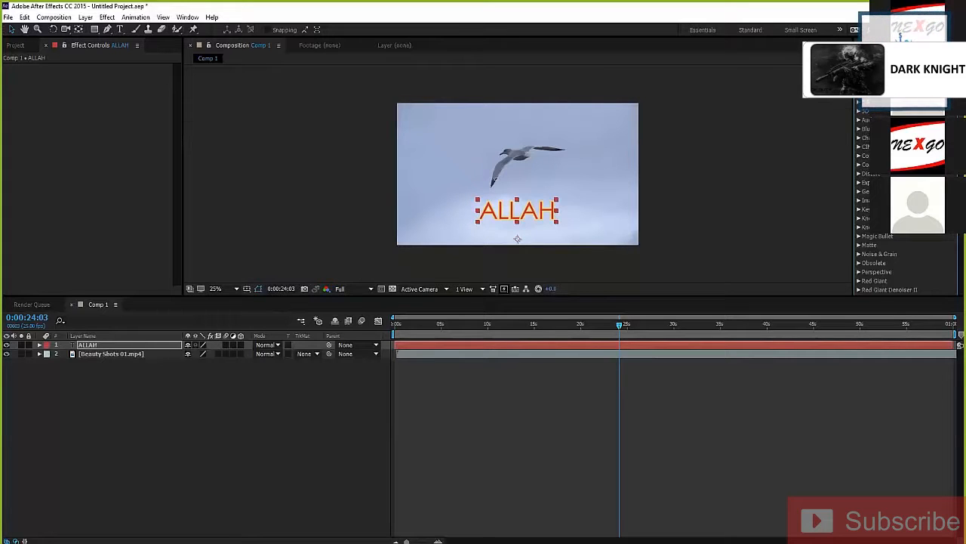
# Search the effects for "drop", apply Drop Shadow to the ALLAH text and inspect the shadow up close
pyautogui.write('drop')
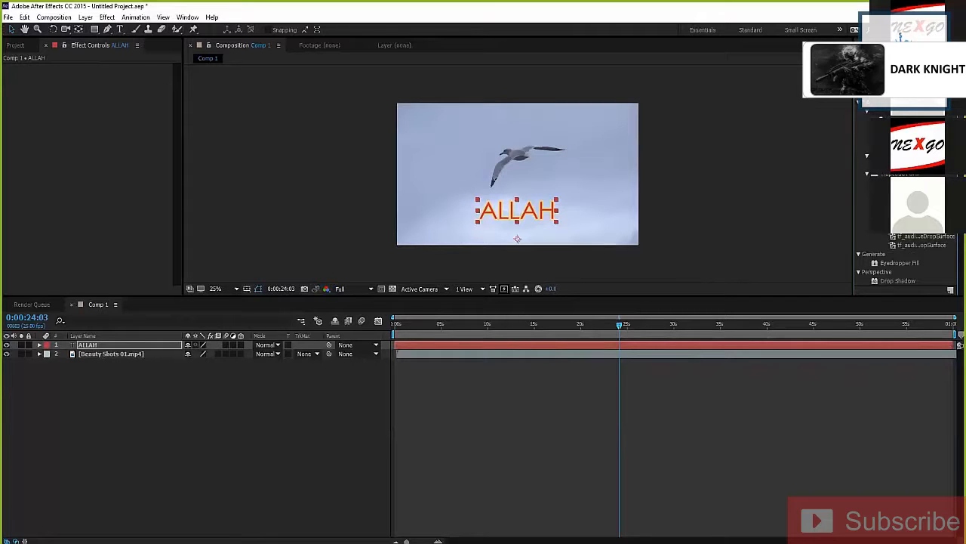
pyautogui.scroll(-3, 906, 225)
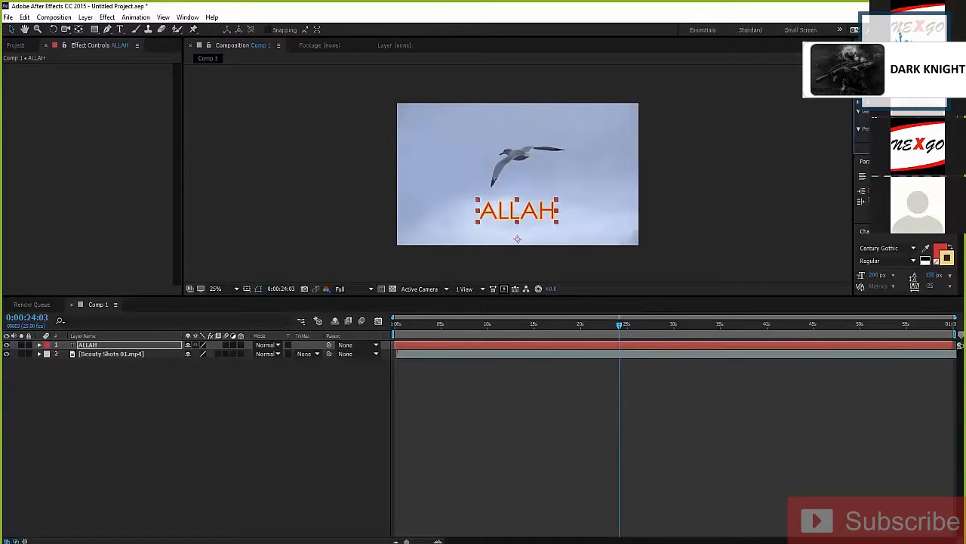
pyautogui.moveTo(893, 139); pyautogui.dragTo(761, 345)
pyautogui.scroll(3, 518, 174)
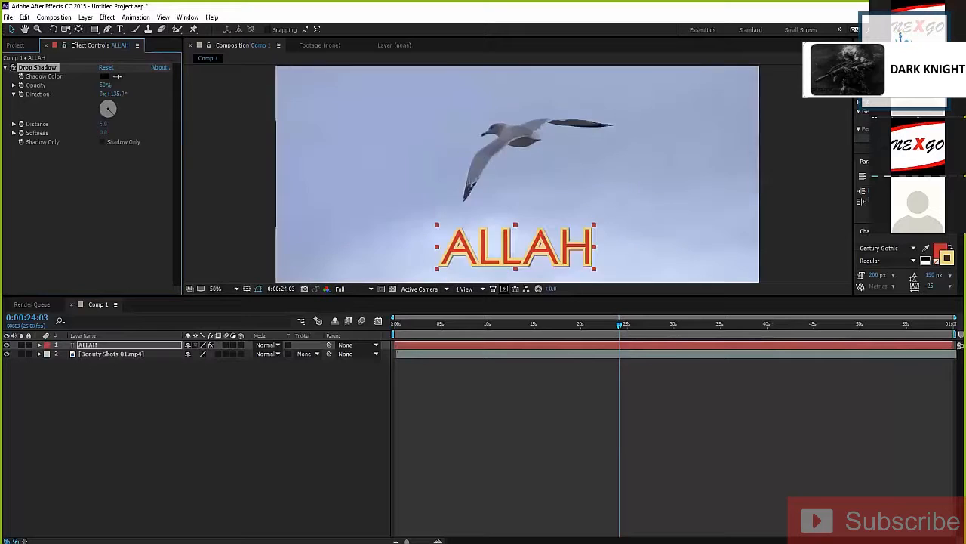
pyautogui.press('space')
pyautogui.moveTo(520, 245); pyautogui.dragTo(516, 89)
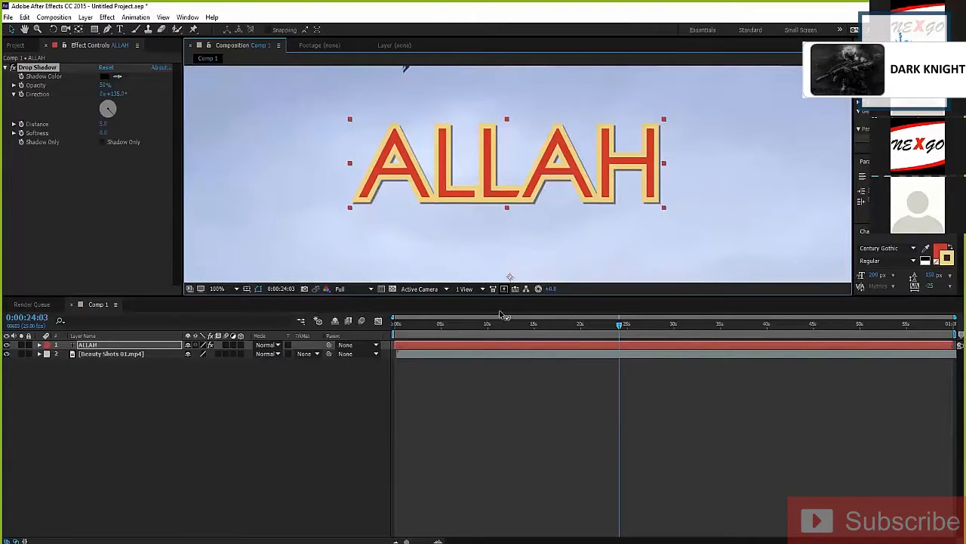
pyautogui.click(264, 411)
pyautogui.click(508, 174)
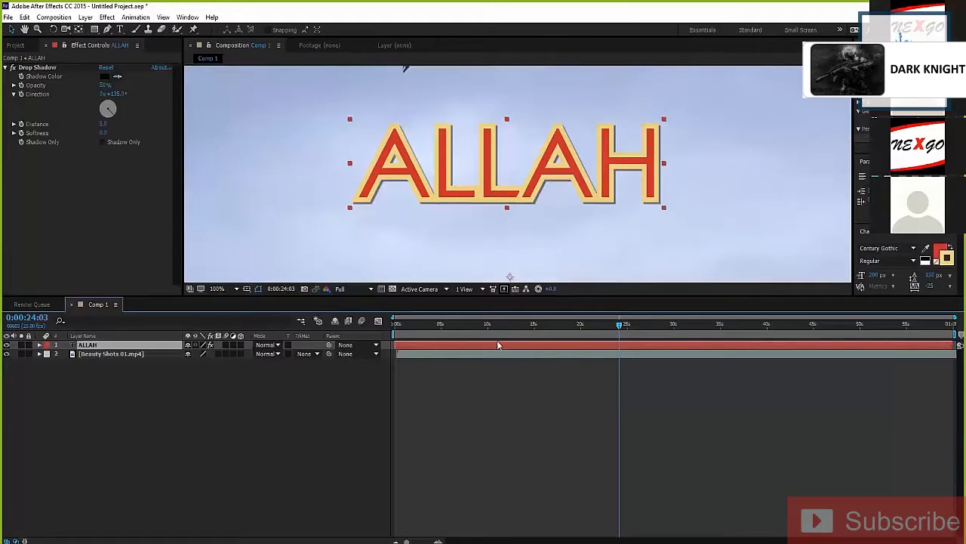
# Try trimming the start of the ALLAH layer to 0:00:15:24 and check the frames around the cut
pyautogui.moveTo(619, 332); pyautogui.dragTo(543, 333)
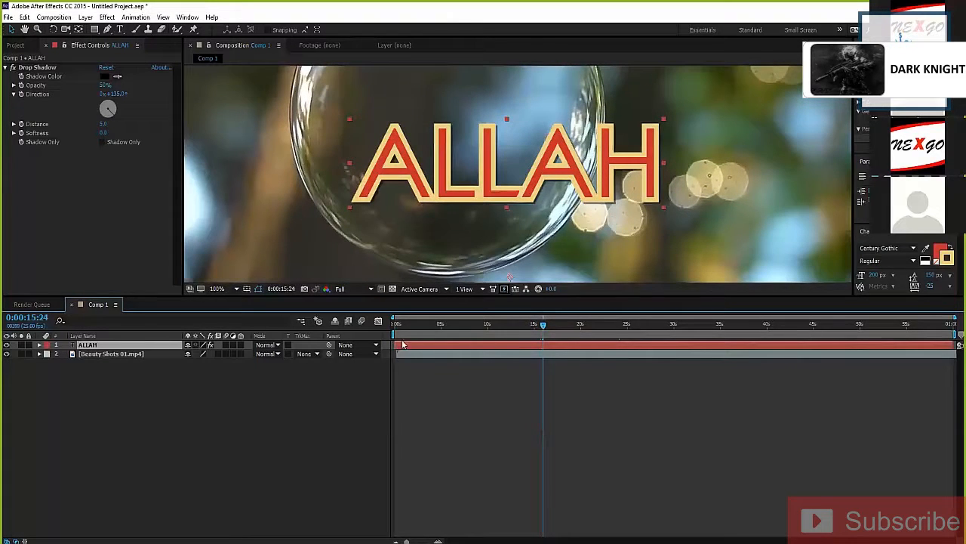
pyautogui.moveTo(395, 343); pyautogui.dragTo(543, 345)
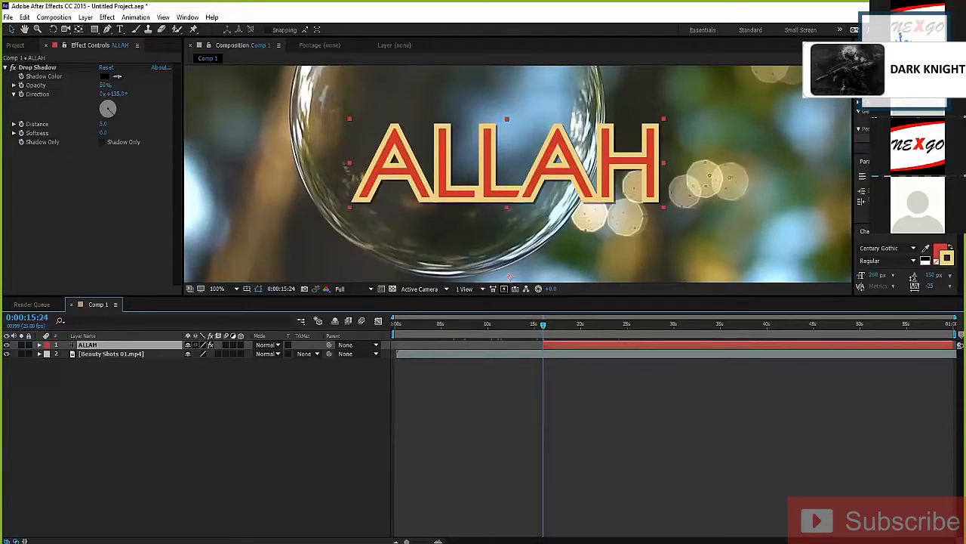
pyautogui.moveTo(542, 344)
pyautogui.mouseDown()
pyautogui.moveTo(399, 344)
pyautogui.moveTo(573, 345)
pyautogui.moveTo(547, 344)
pyautogui.mouseUp()
pyautogui.press('pageup')
pyautogui.press('pagedown')
pyautogui.press('pagedown')
pyautogui.press('pagedown')
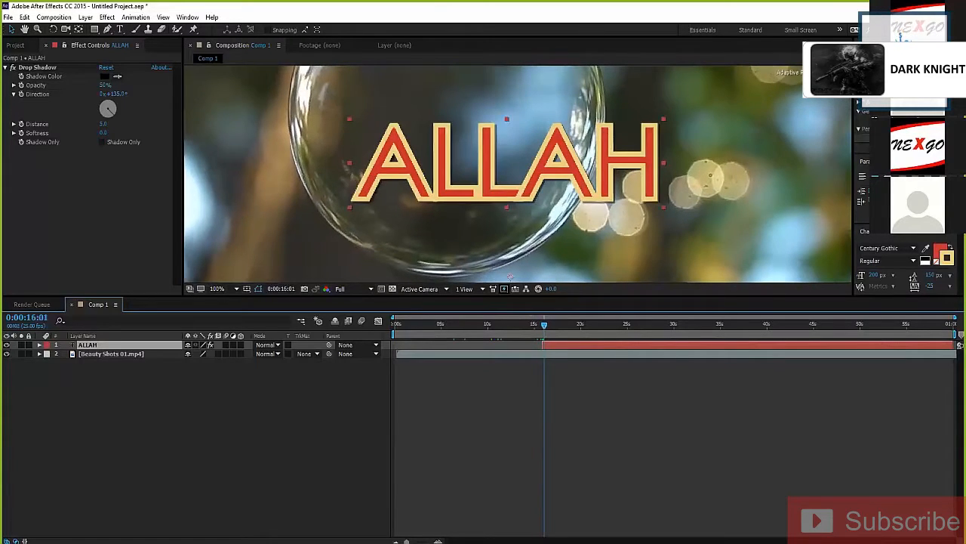
pyautogui.press('pageup')
pyautogui.press('pageup')
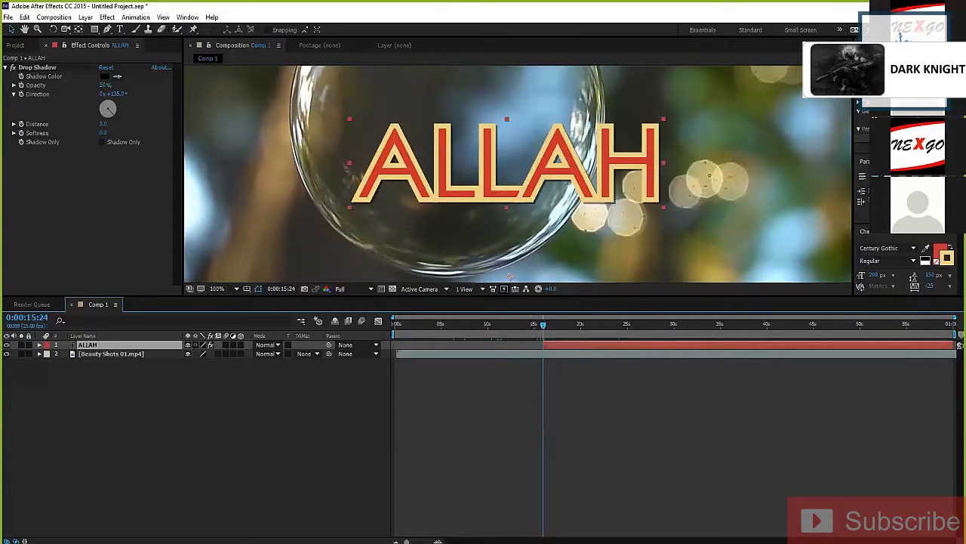
pyautogui.hotkey('ctrl', 'z')
# Split the ALLAH text layer at 0:00:15:22 and delete the earlier part
pyautogui.moveTo(543, 325); pyautogui.dragTo(542, 324)
pyautogui.press('pagedown')
pyautogui.press('pagedown')
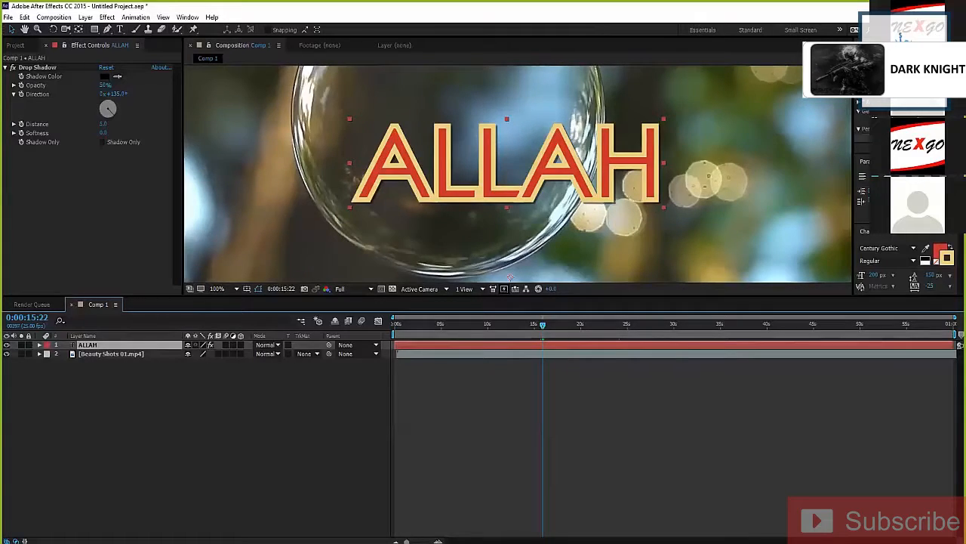
pyautogui.hotkey('ctrl', 'shift', 'd')
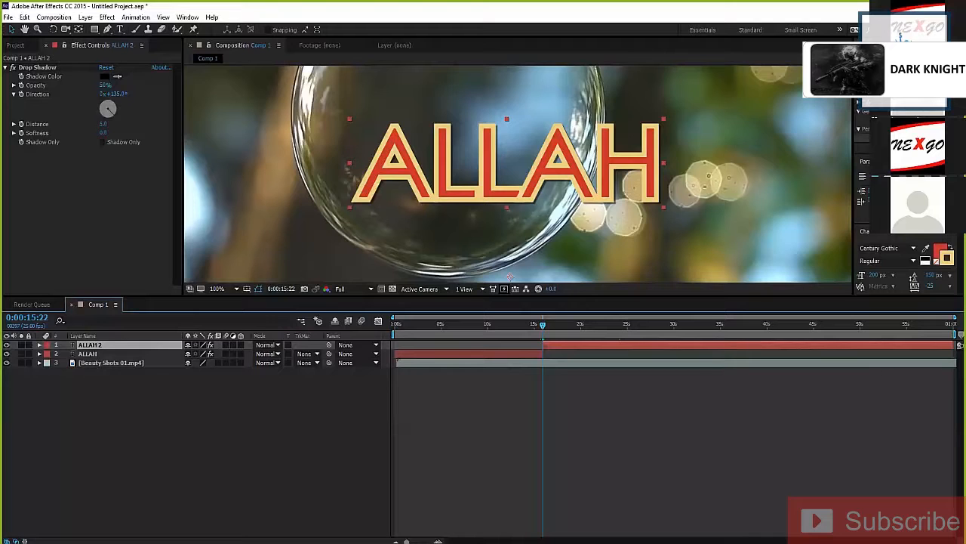
pyautogui.click(87, 353)
pyautogui.press('Delete')
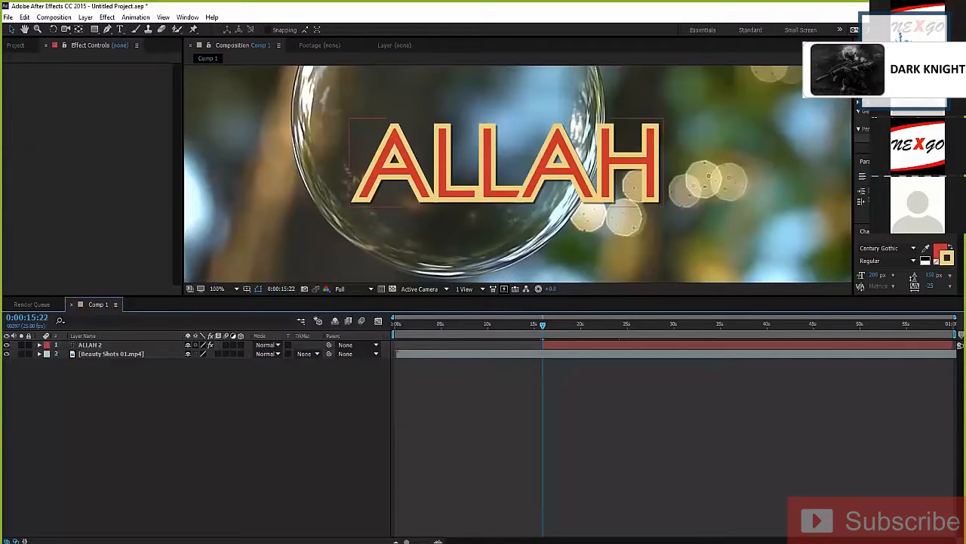
# Trim the end of the ALLAH 2 text layer to 0:00:44:19
pyautogui.moveTo(542, 324); pyautogui.dragTo(629, 325)
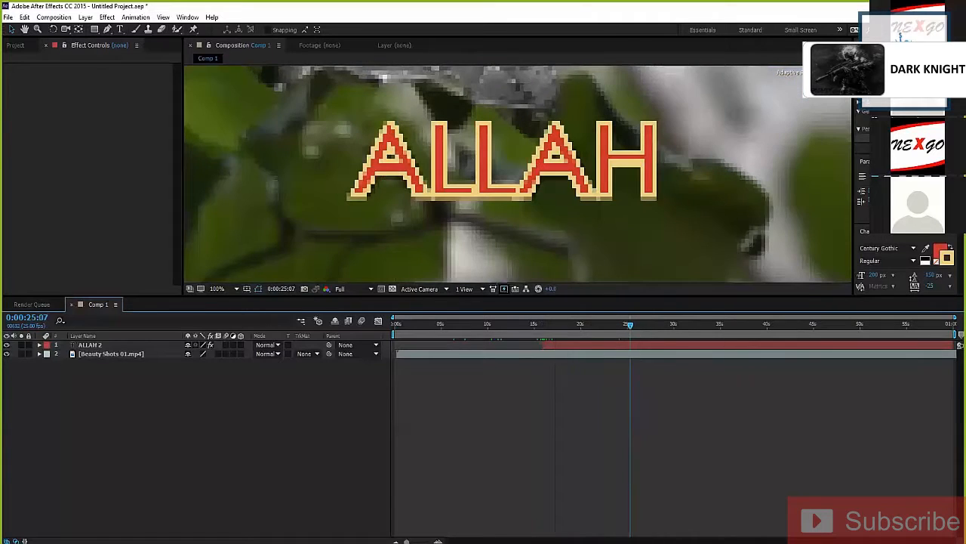
pyautogui.scroll(-2, 518, 174)
pyautogui.scroll(2, 518, 174)
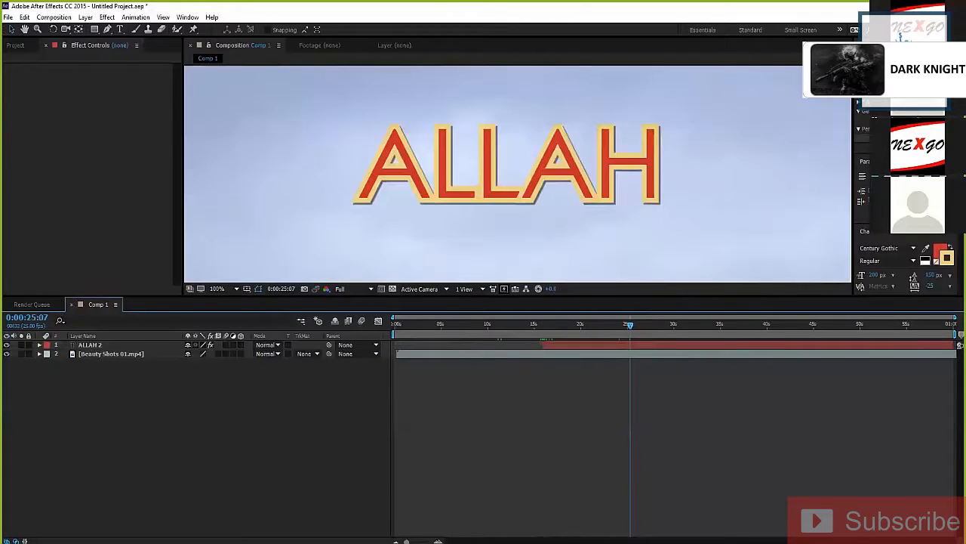
pyautogui.click(507, 166)
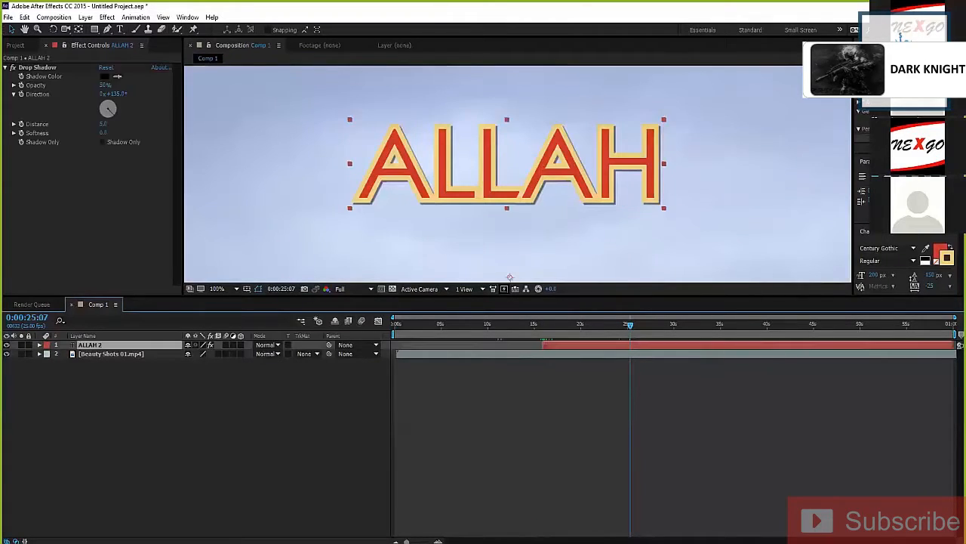
pyautogui.click(510, 277)
pyautogui.moveTo(631, 324); pyautogui.dragTo(812, 325)
pyautogui.scroll(-2, 559, 196)
pyautogui.scroll(1, 558, 197)
pyautogui.click(811, 345)
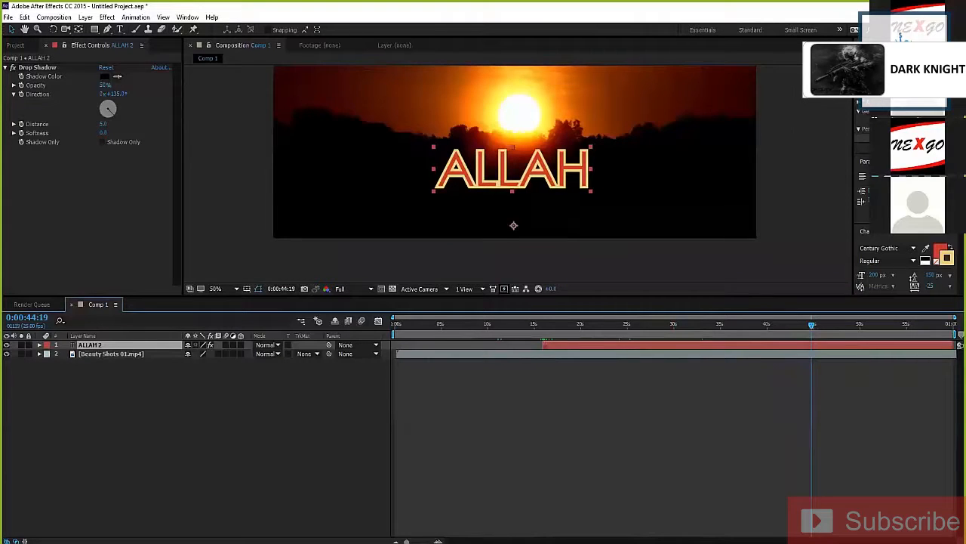
pyautogui.moveTo(953, 345); pyautogui.dragTo(825, 345)
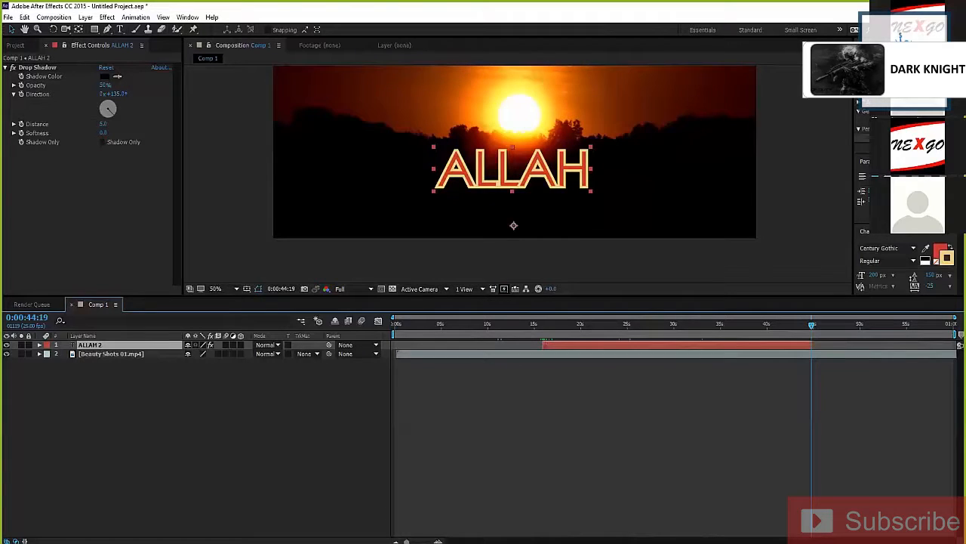
# Preview the whole frame with the text over the footage at 0:00:19:05
pyautogui.moveTo(549, 324)
pyautogui.mouseDown()
pyautogui.moveTo(534, 324)
pyautogui.moveTo(561, 325)
pyautogui.mouseUp()
pyautogui.scroll(-2, 500, 160)
pyautogui.moveTo(474, 137); pyautogui.dragTo(449, 177)
pyautogui.moveTo(561, 325)
pyautogui.mouseDown()
pyautogui.moveTo(599, 324)
pyautogui.moveTo(573, 325)
pyautogui.mouseUp()
pyautogui.click(578, 408)
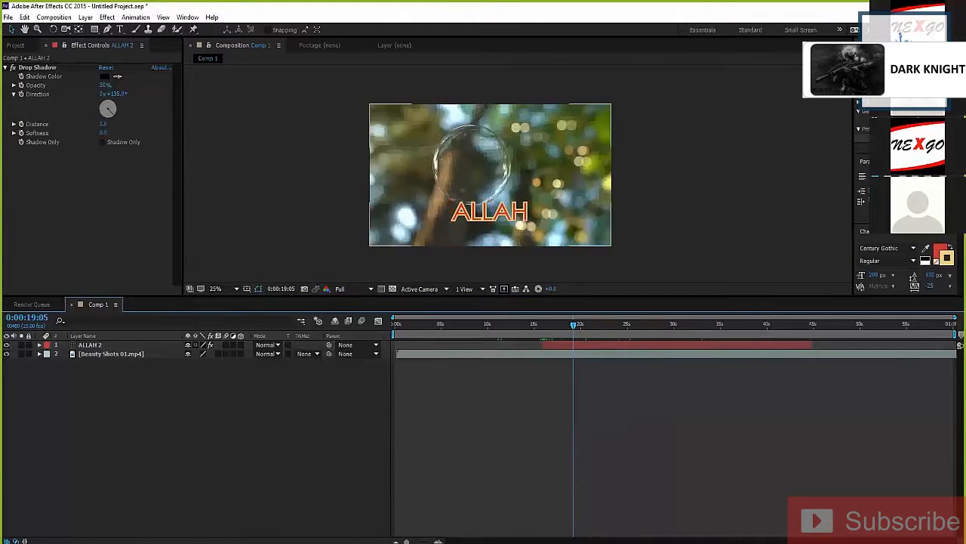
# Compare the applied effects of the ALLAH 2 text layer and the Beauty Shots 01.mp4 layer around 0:00:19:07
pyautogui.click(489, 211)
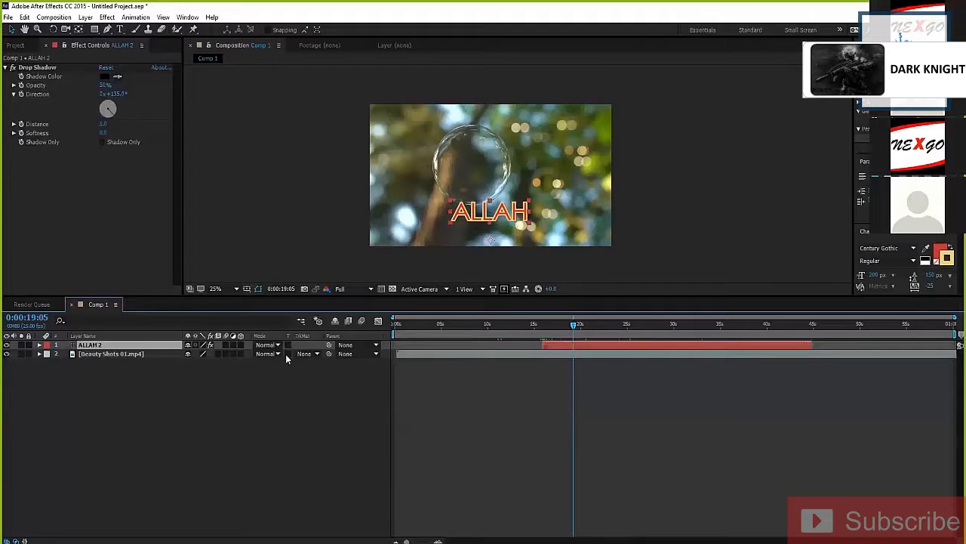
pyautogui.click(80, 354)
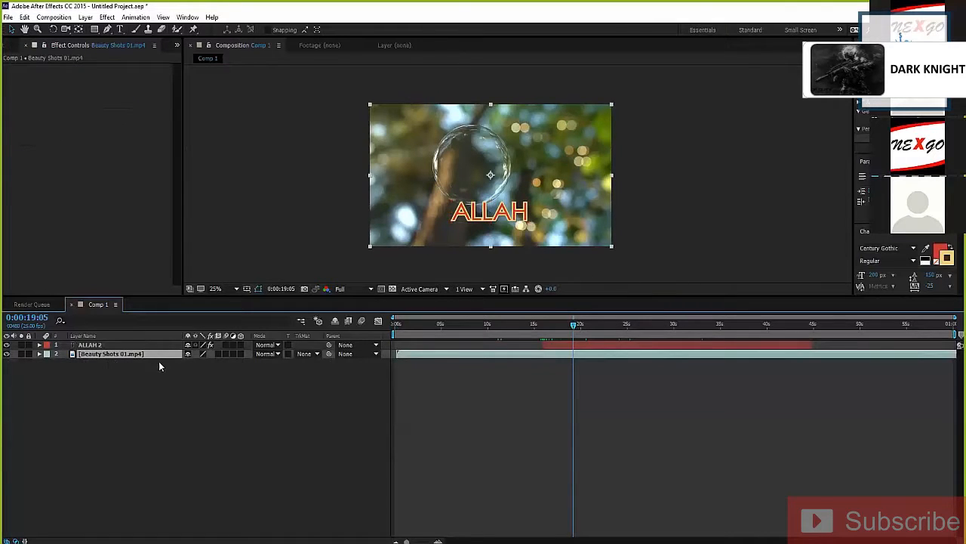
pyautogui.moveTo(573, 326); pyautogui.dragTo(574, 325)
pyautogui.click(575, 423)
pyautogui.click(89, 345)
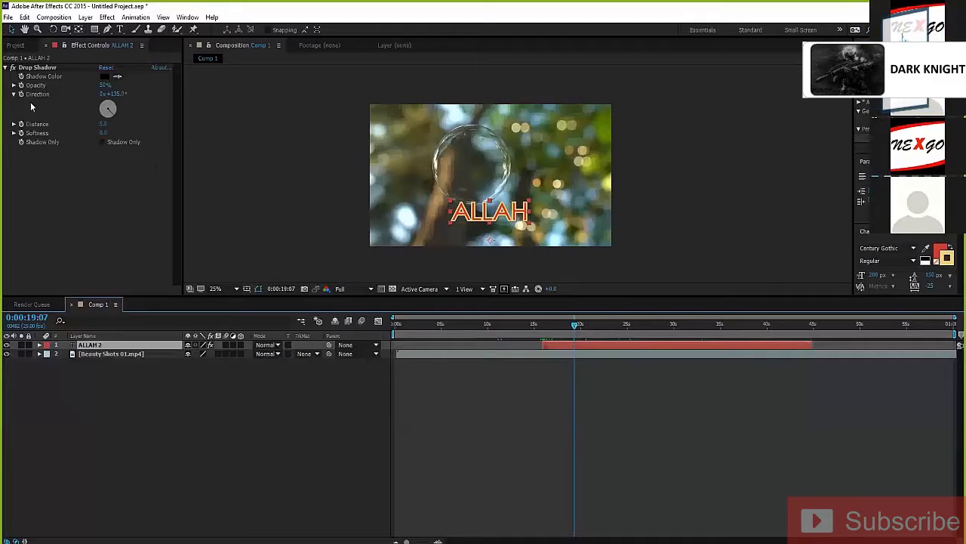
# Show the project's imported items and reselect the ALLAH 2 text layer
pyautogui.click(15, 45)
pyautogui.click(465, 354)
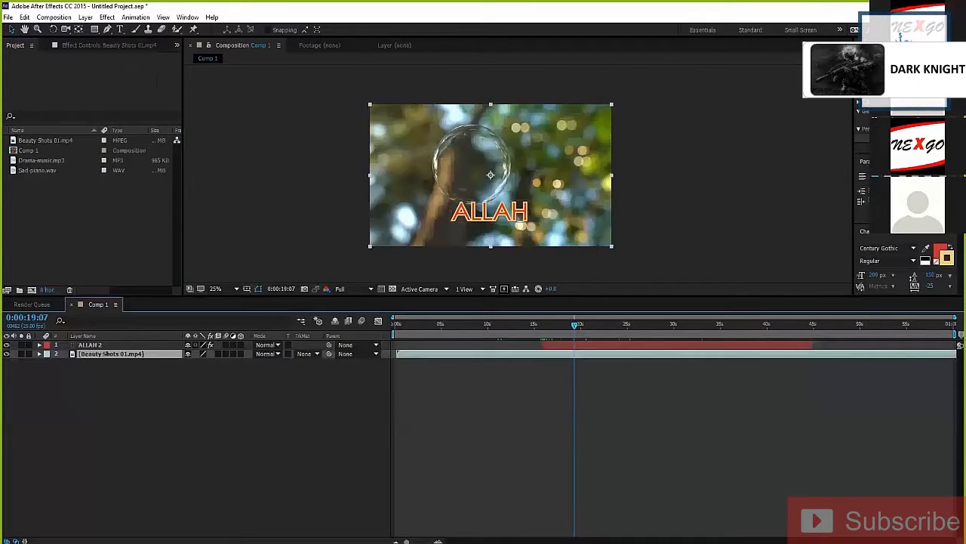
pyautogui.doubleClick(603, 345)
pyautogui.click(604, 400)
pyautogui.click(604, 400)
pyautogui.click(113, 346)
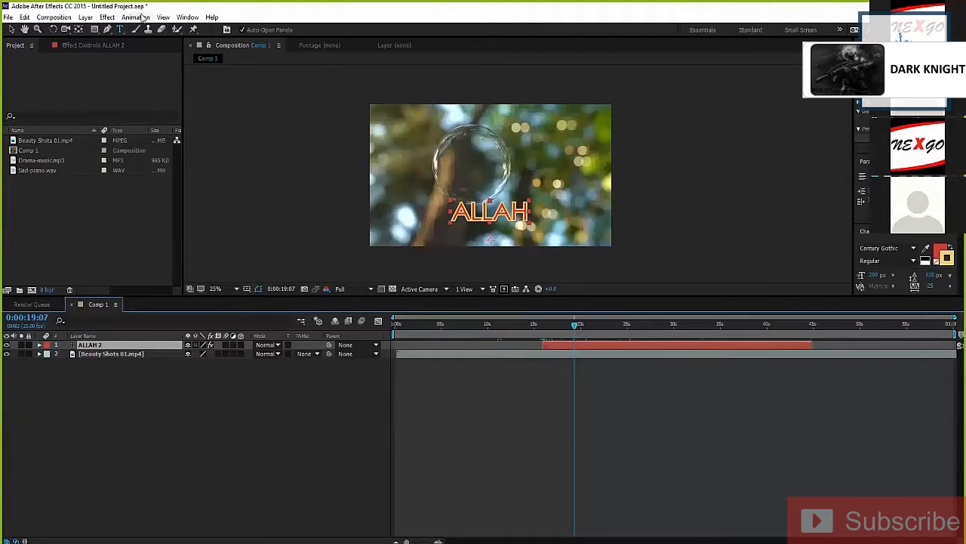
# Show the effect controls of the ALLAH 2 layer and return to the project's item list
pyautogui.click(187, 17)
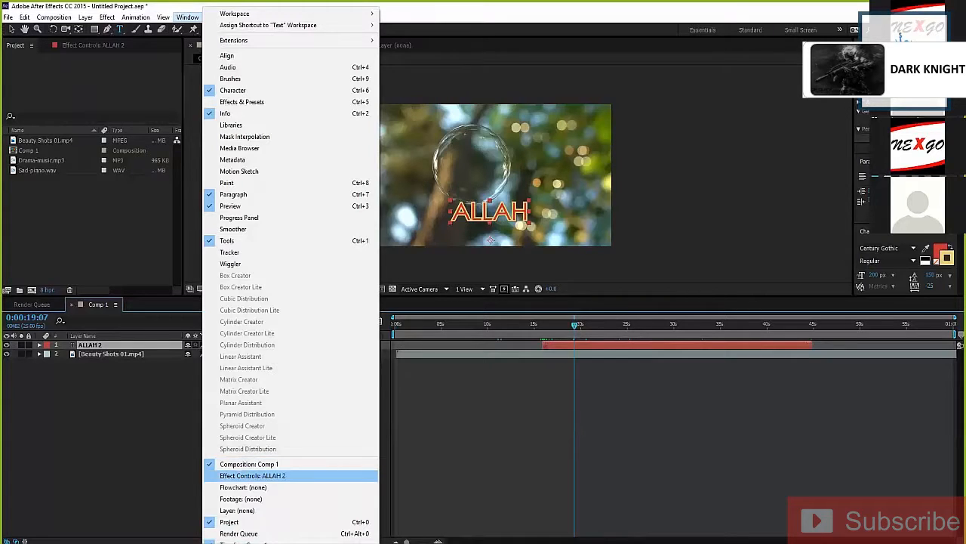
pyautogui.click(252, 475)
pyautogui.click(15, 46)
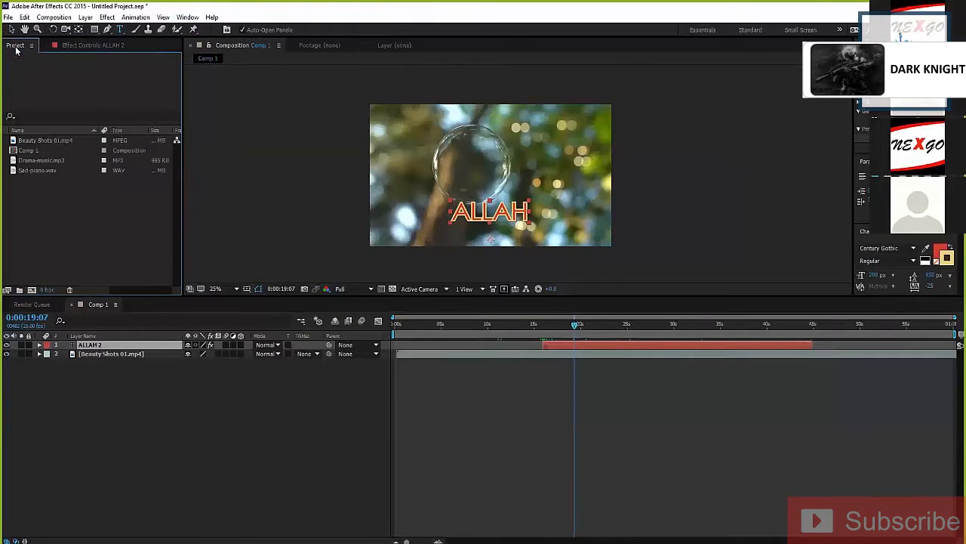
# Show the effect controls of the ALLAH 2 layer with more width and collapse the Drop Shadow settings
pyautogui.click(78, 46)
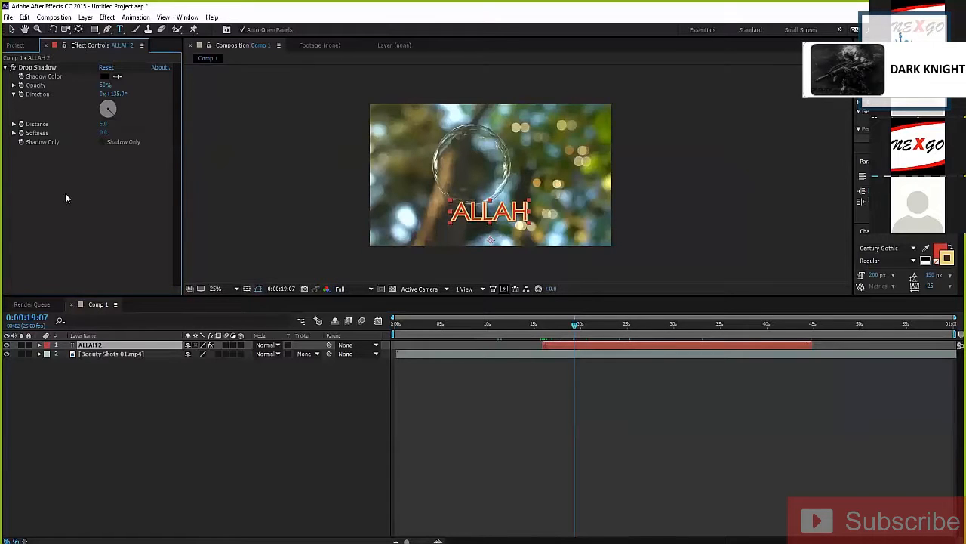
pyautogui.moveTo(181, 106); pyautogui.dragTo(284, 111)
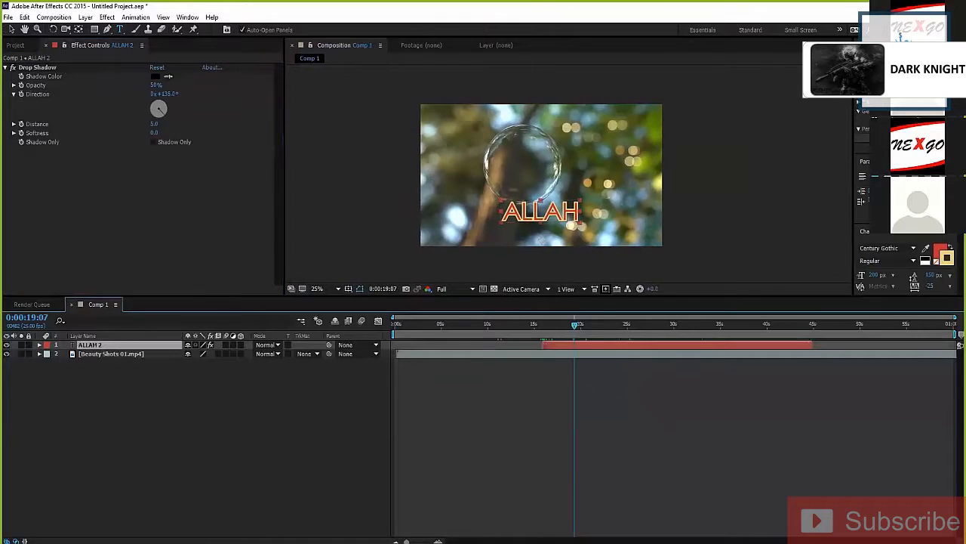
pyautogui.click(6, 67)
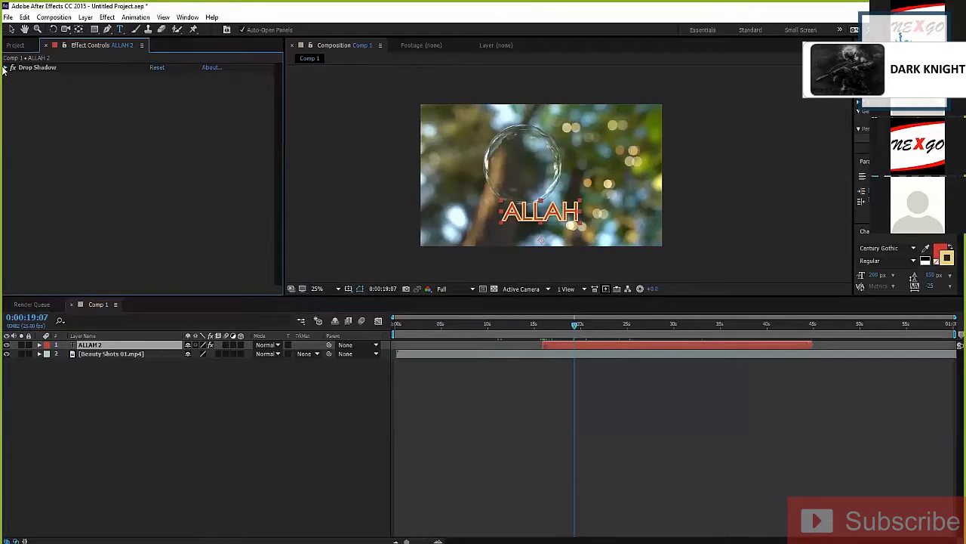
pyautogui.click(37, 70)
pyautogui.click(7, 67)
pyautogui.click(6, 68)
pyautogui.click(28, 87)
pyautogui.click(30, 68)
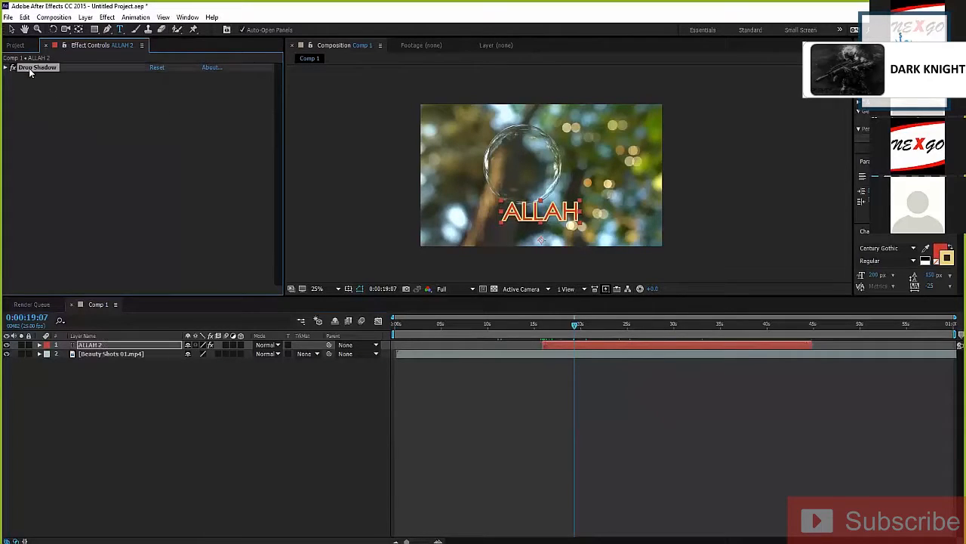
# Select the ALLAH 2 layer at 0:00:18:08 and frame its text at 100% magnification
pyautogui.scroll(4, 448, 219)
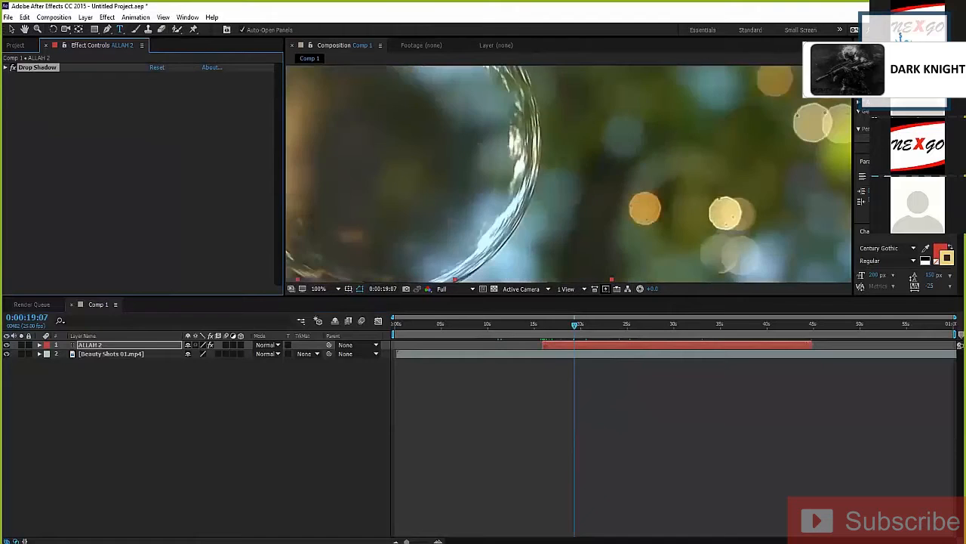
pyautogui.click(330, 387)
pyautogui.click(565, 324)
pyautogui.click(565, 345)
pyautogui.press('v')
pyautogui.press('space')
pyautogui.moveTo(543, 245); pyautogui.dragTo(571, 100)
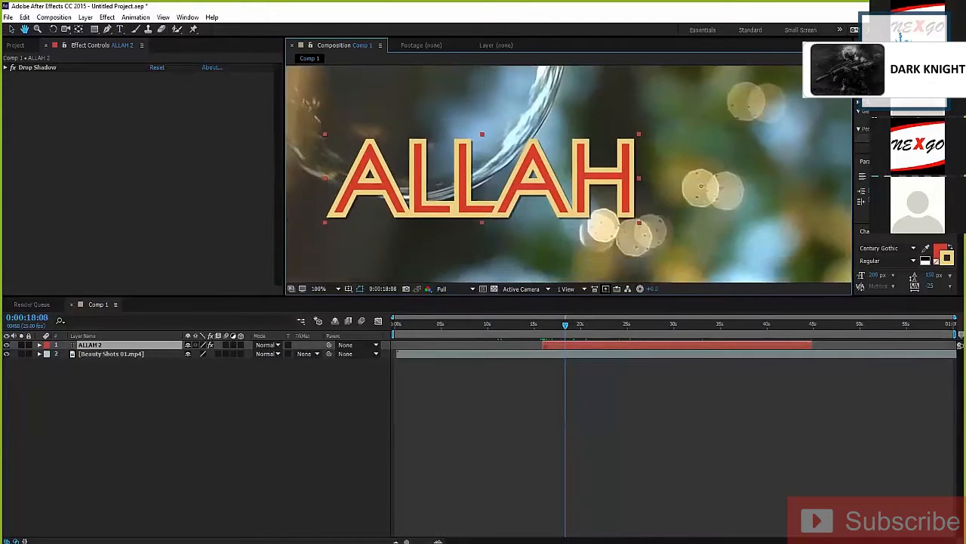
# Toggle the Drop Shadow effect off and on to compare the text with and without its shadow
pyautogui.click(12, 68)
pyautogui.click(13, 68)
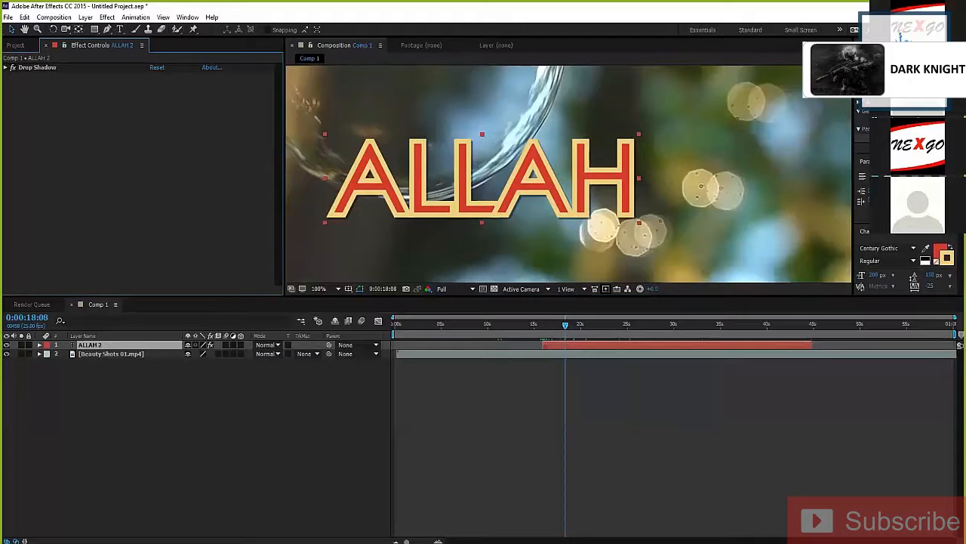
pyautogui.click(12, 69)
pyautogui.click(12, 69)
pyautogui.scroll(1, 570, 175)
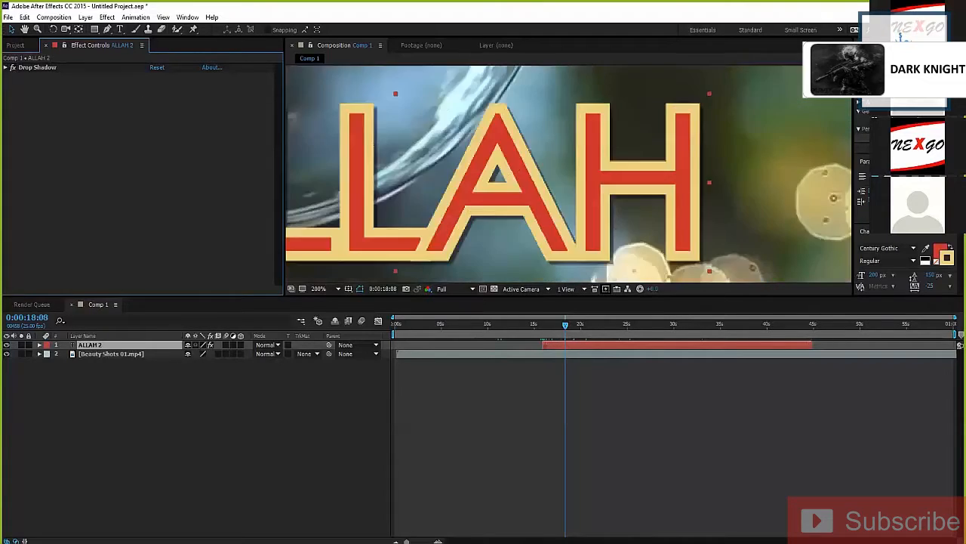
# Set the Drop Shadow's opacity to 100%, direction to 132°, distance to 6 and softness to 12
pyautogui.click(5, 67)
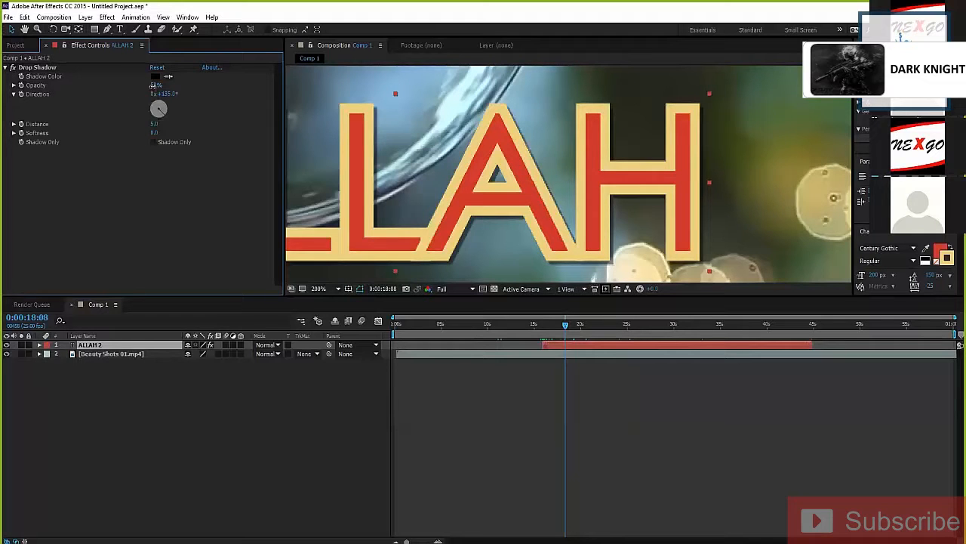
pyautogui.moveTo(181, 84); pyautogui.dragTo(338, 102)
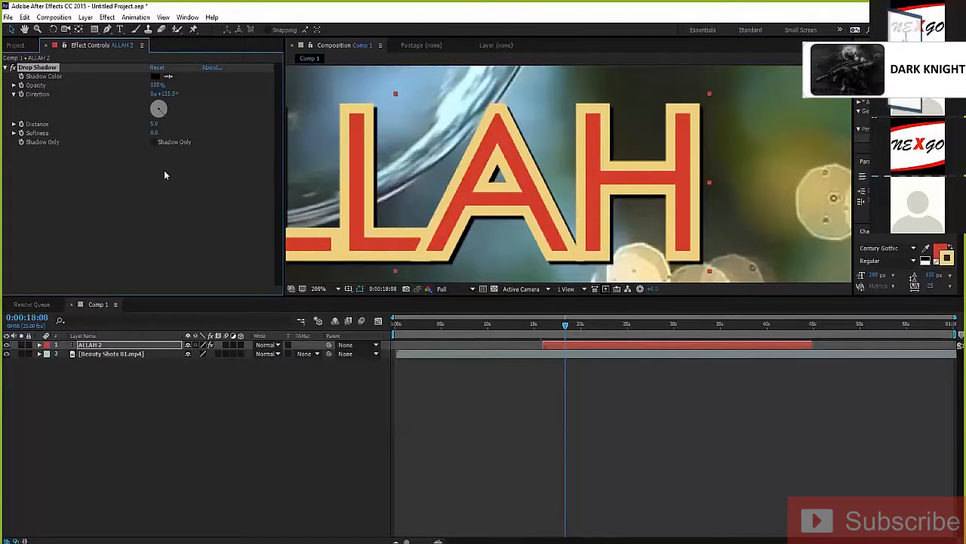
pyautogui.moveTo(153, 133); pyautogui.dragTo(322, 269)
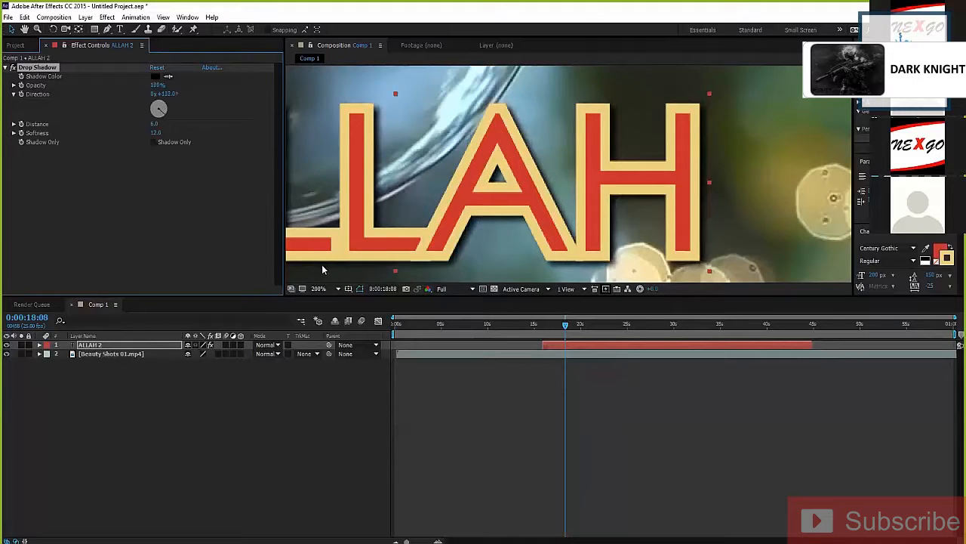
# Turn on Shadow Only for the Drop Shadow to inspect the shadow alone, and turn it off again
pyautogui.click(153, 142)
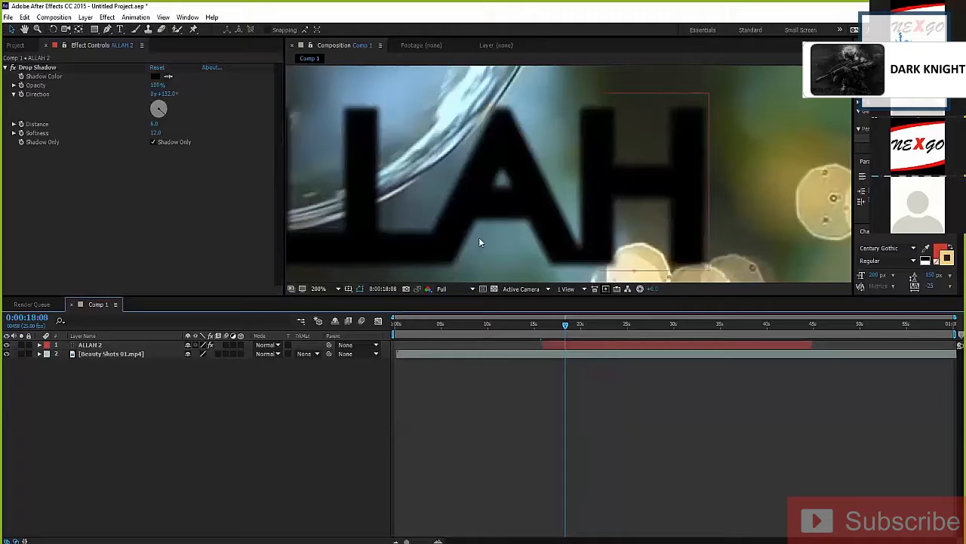
pyautogui.scroll(-2, 478, 240)
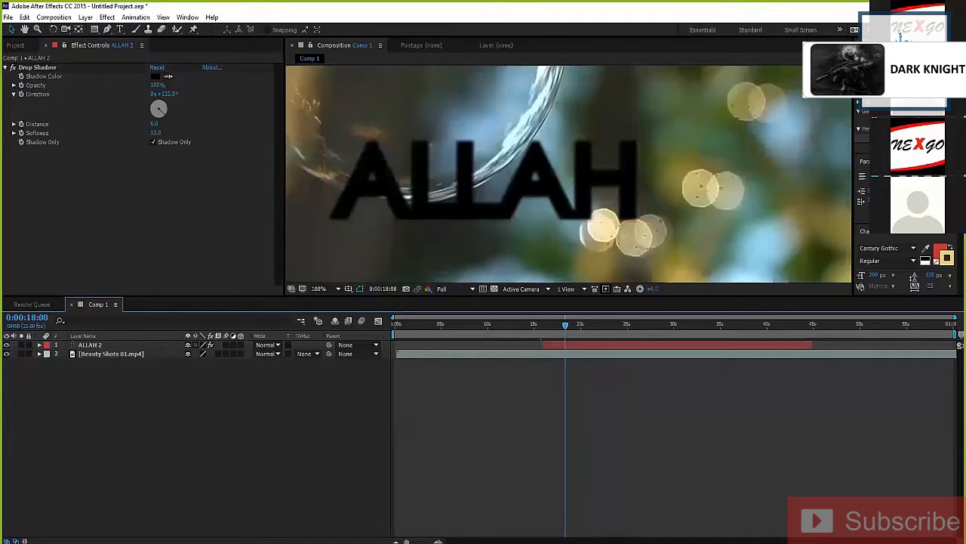
pyautogui.click(153, 142)
# View the text at 50% magnification, move the current time to 0:00:16:08 and select the ALLAH 2 layer
pyautogui.click(97, 347)
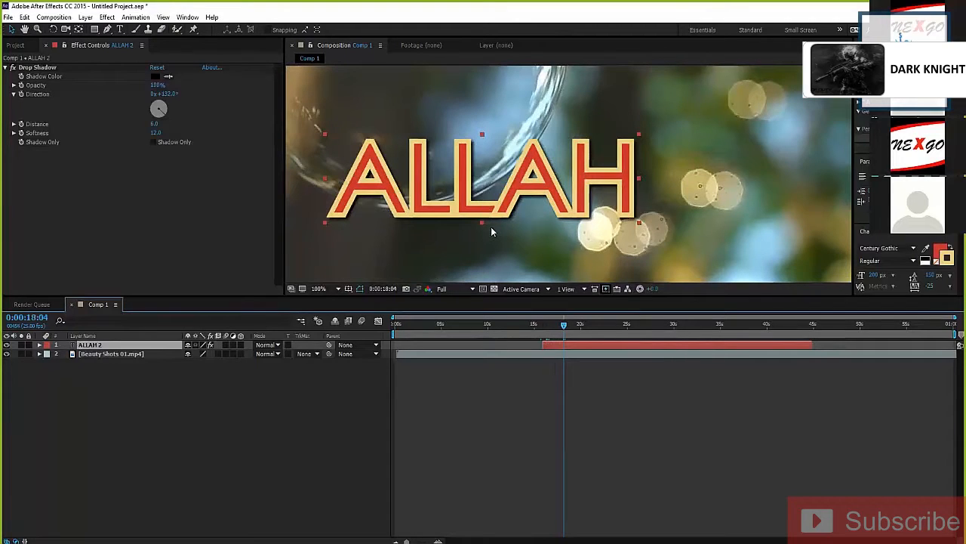
pyautogui.press(',')
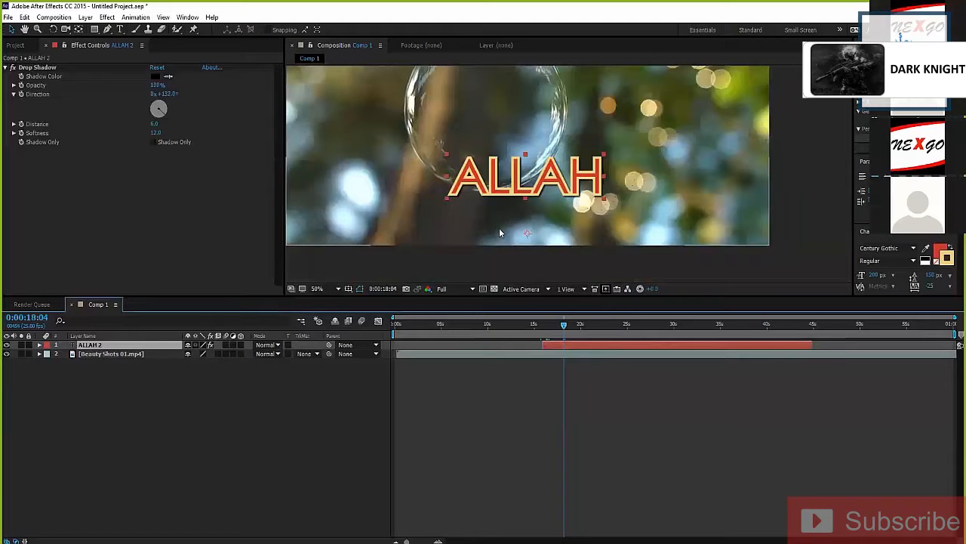
pyautogui.click(563, 408)
pyautogui.moveTo(564, 325)
pyautogui.mouseDown()
pyautogui.moveTo(546, 325)
pyautogui.moveTo(657, 325)
pyautogui.moveTo(546, 325)
pyautogui.mouseUp()
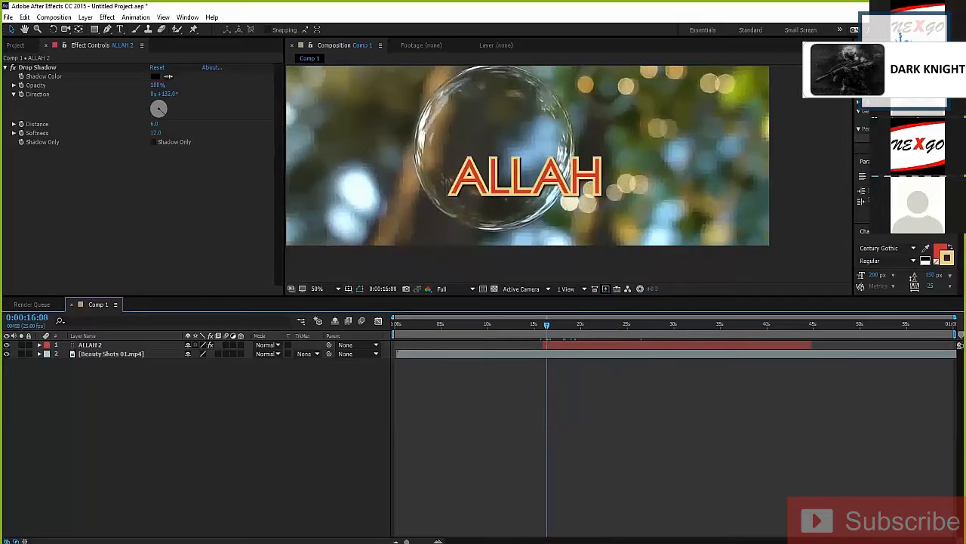
pyautogui.click(557, 345)
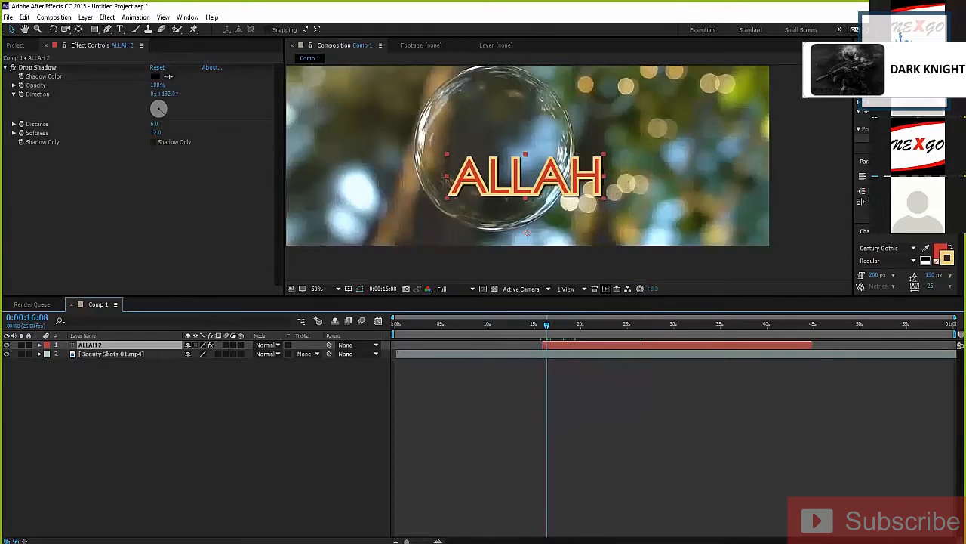